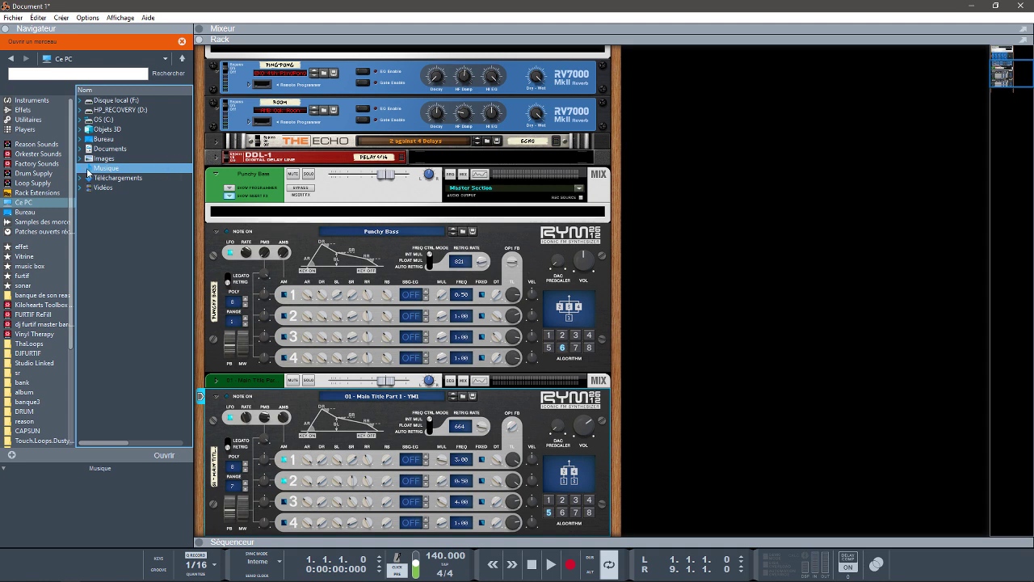
- Open the song tuto sega.reason from the Musique folder
double_click(91, 170)
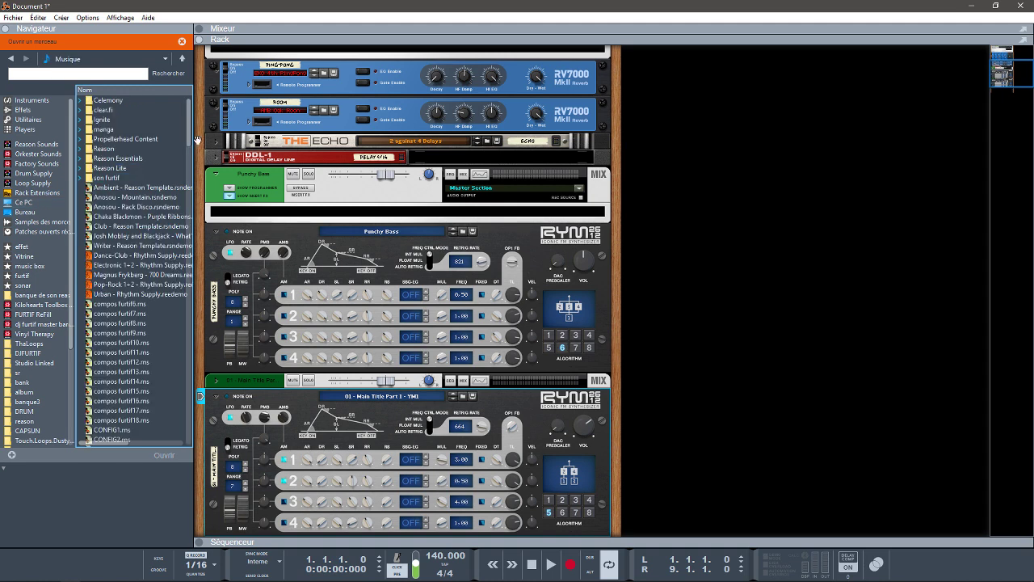
drag(190, 141, 227, 331)
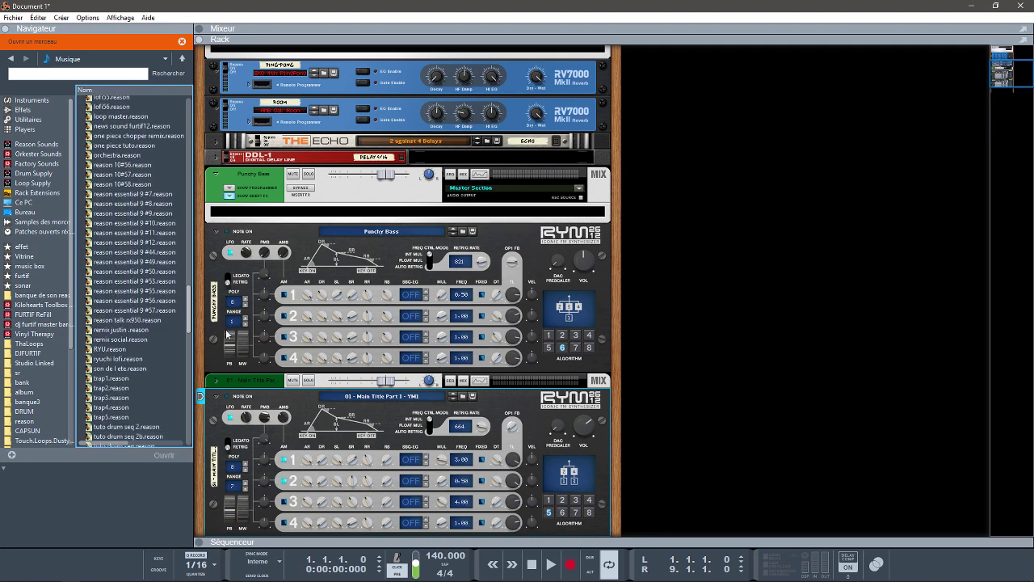
click(151, 331)
drag(192, 324, 205, 349)
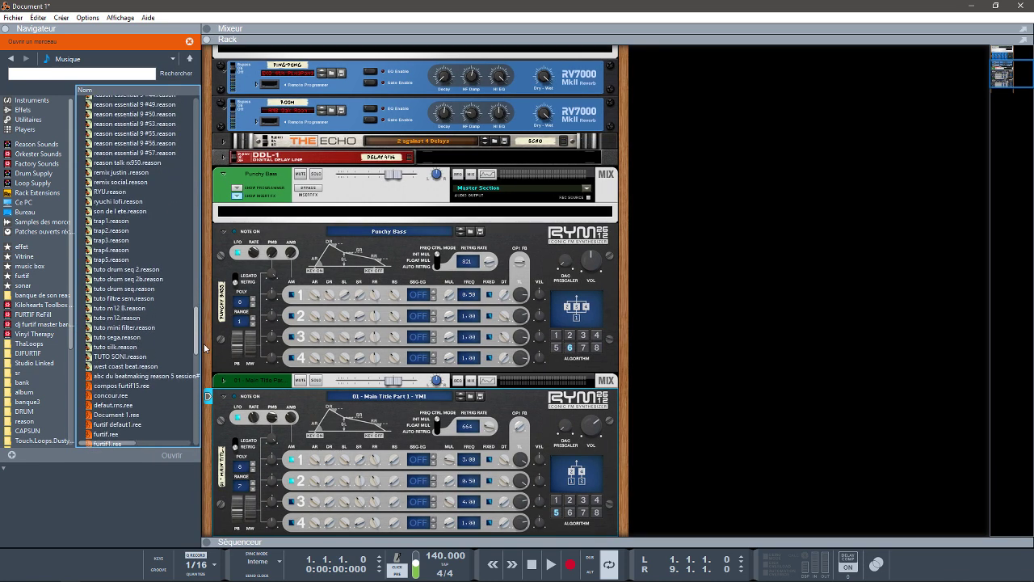
click(121, 339)
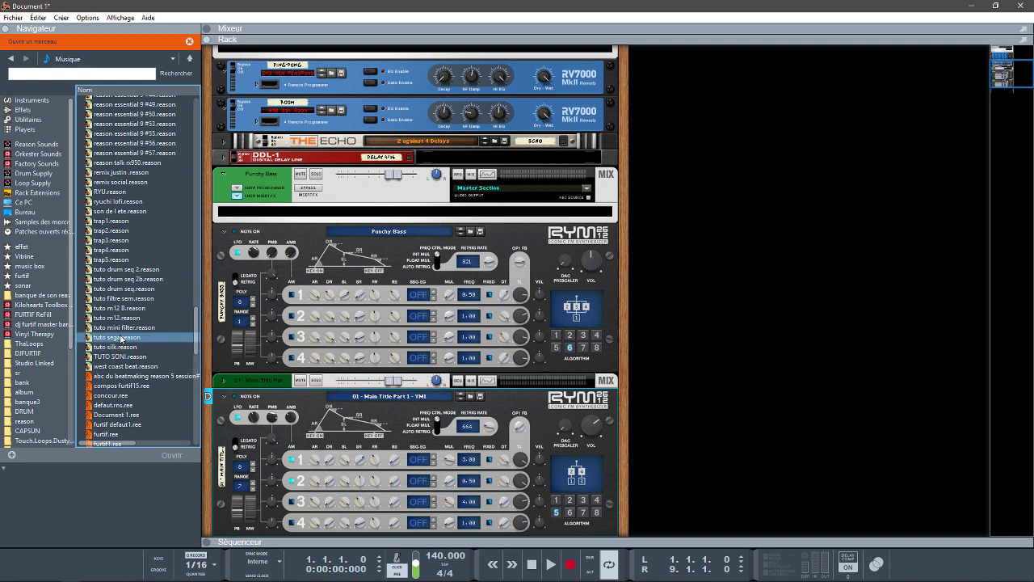
click(122, 340)
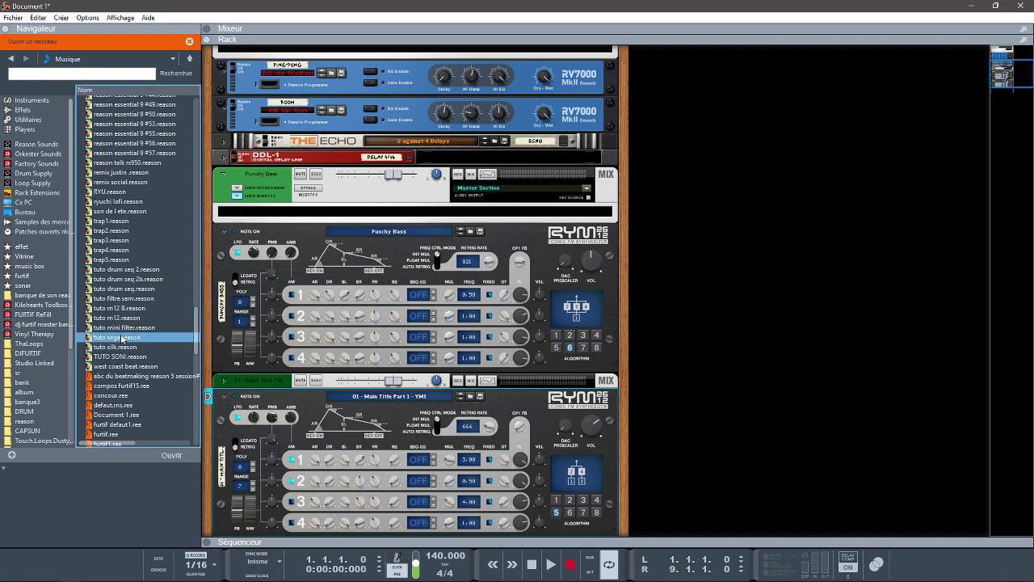
double_click(122, 339)
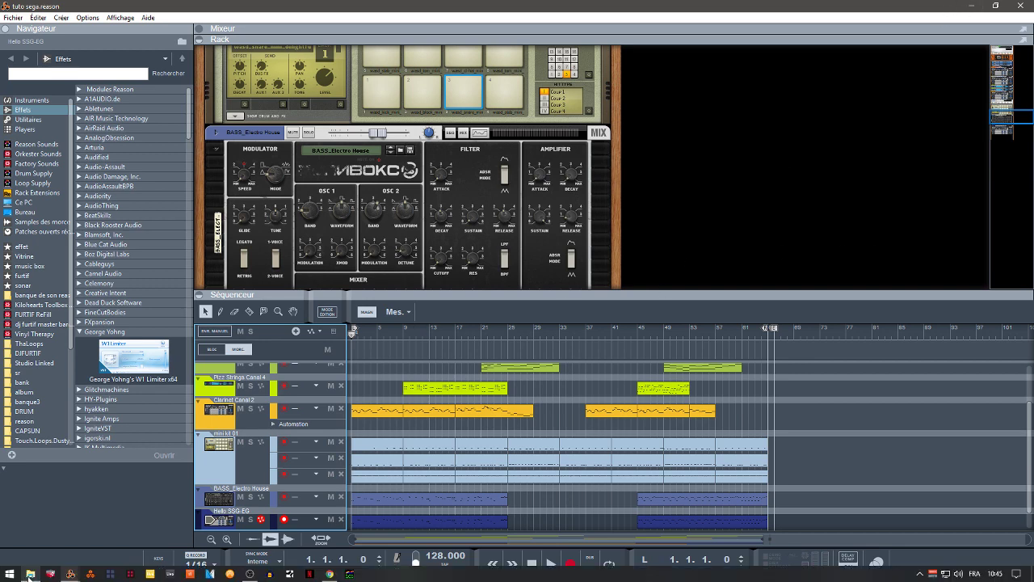
- Close the leftover Document 1 song and return to the tuto sega.reason window
click(30, 574)
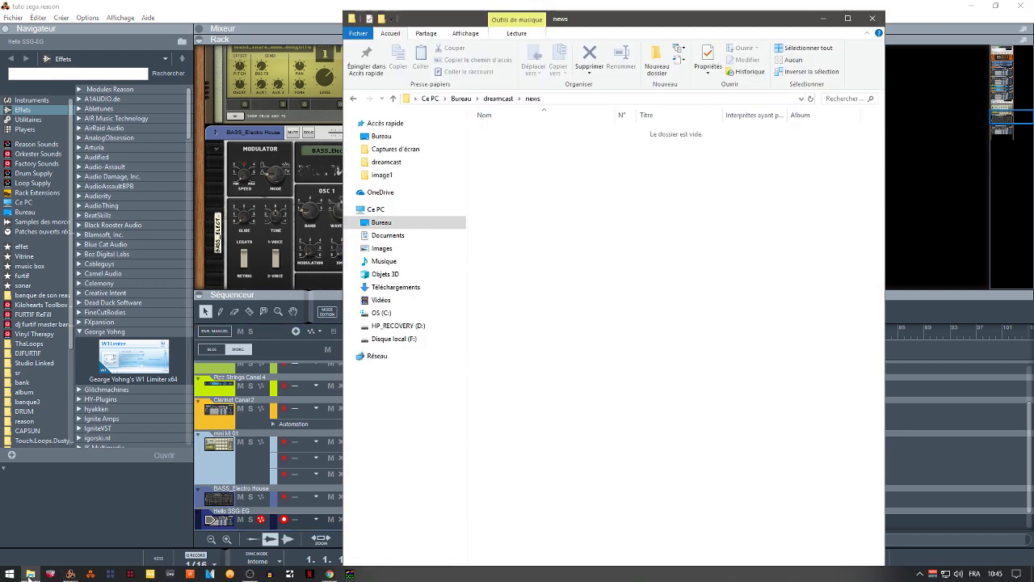
click(873, 18)
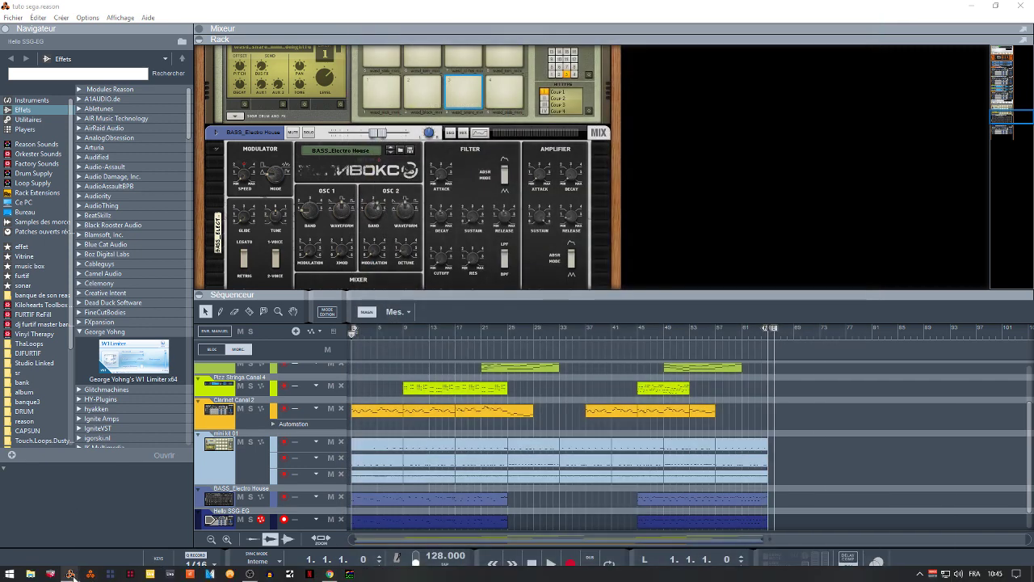
mouse_move(73, 578)
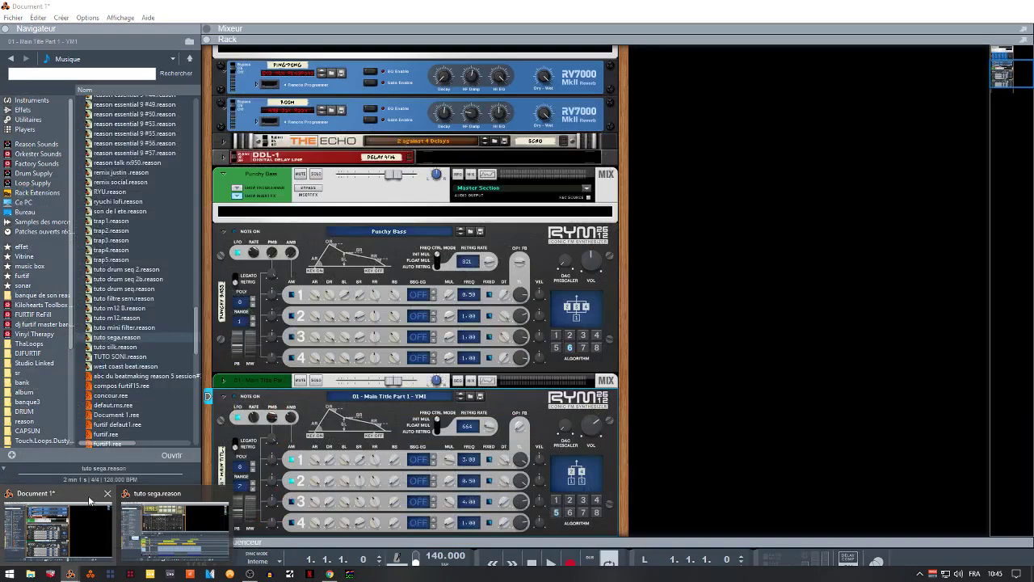
click(83, 493)
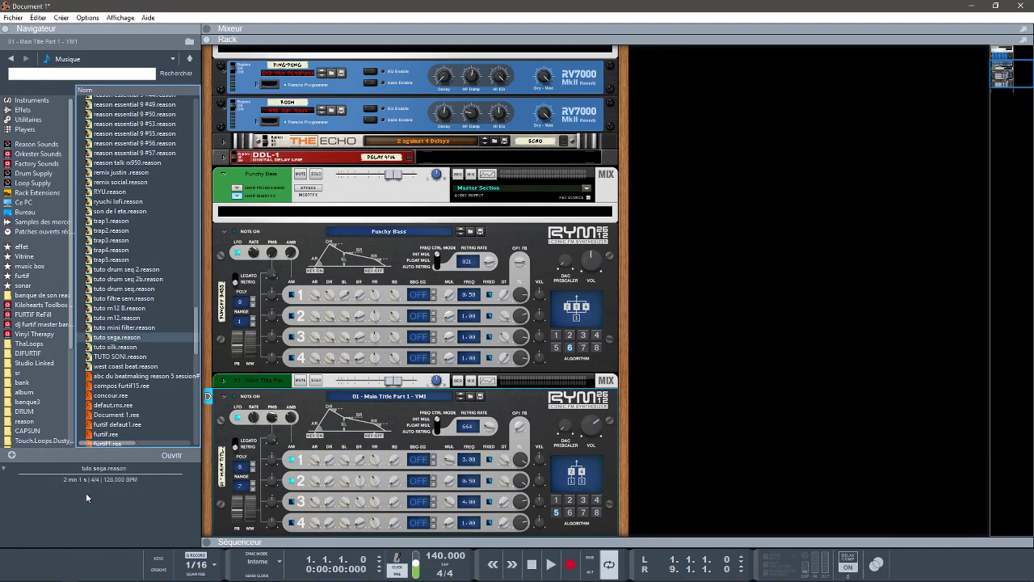
click(1020, 6)
click(514, 308)
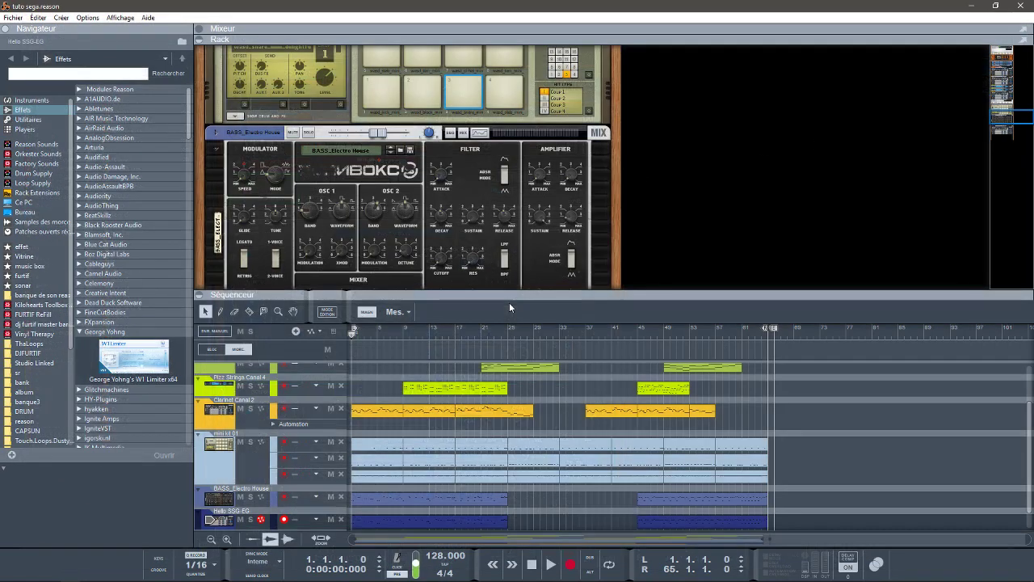
- Look through the song's rack devices, enlarge the sequencer to show all tracks, and bring the Kong drum kit into view
click(195, 295)
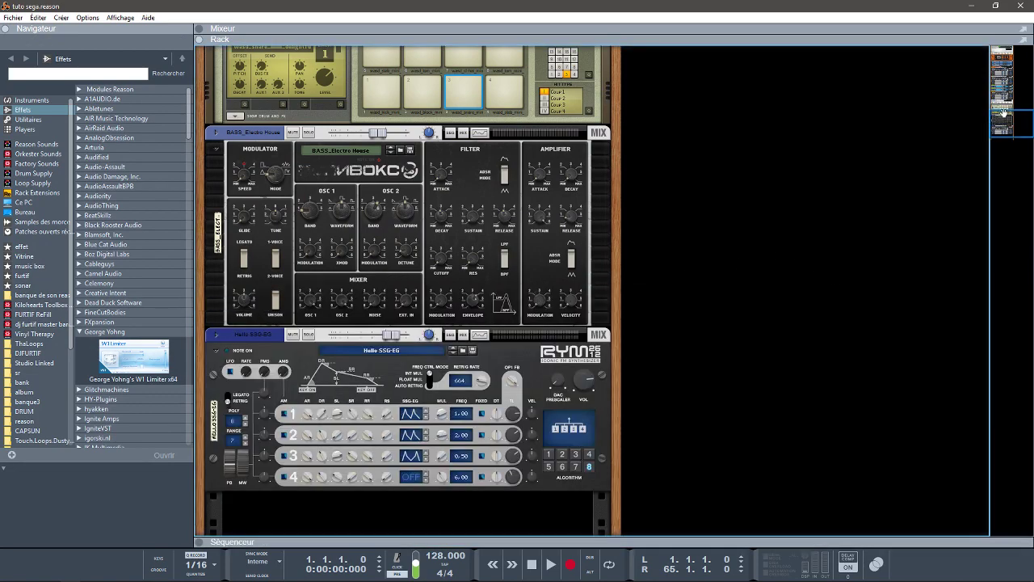
drag(1002, 113, 1019, 81)
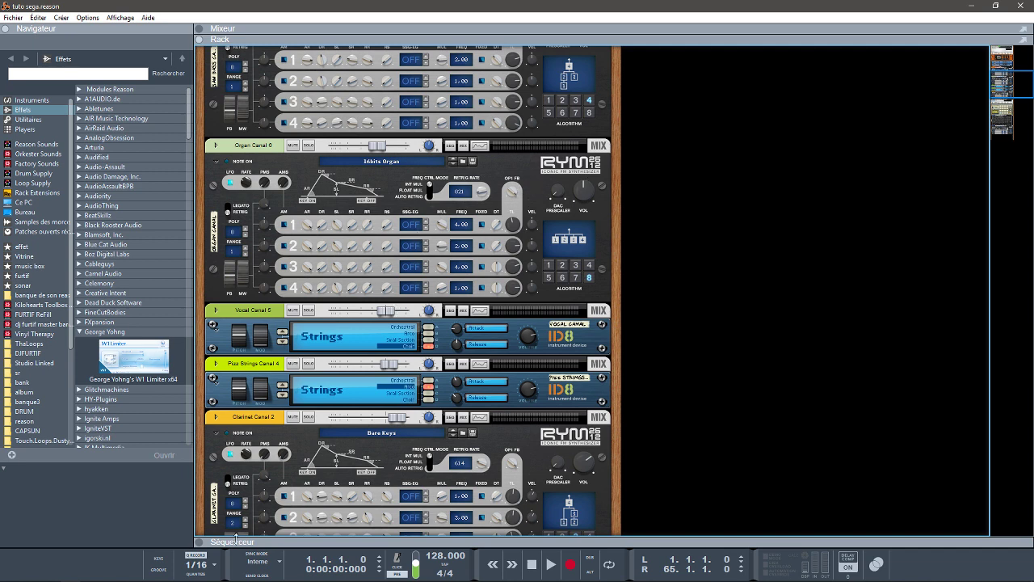
click(205, 543)
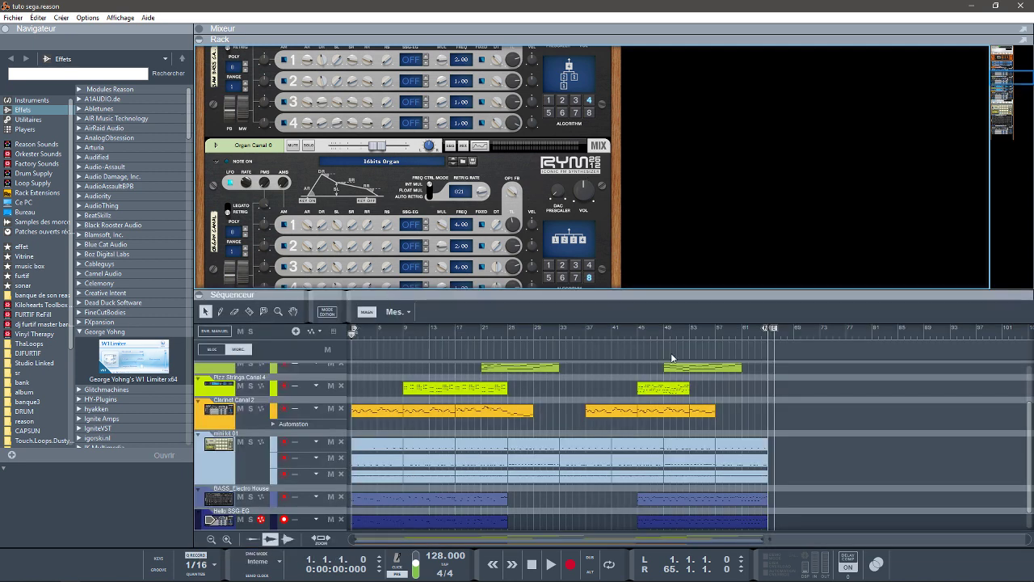
scroll(520, 127, down, 3)
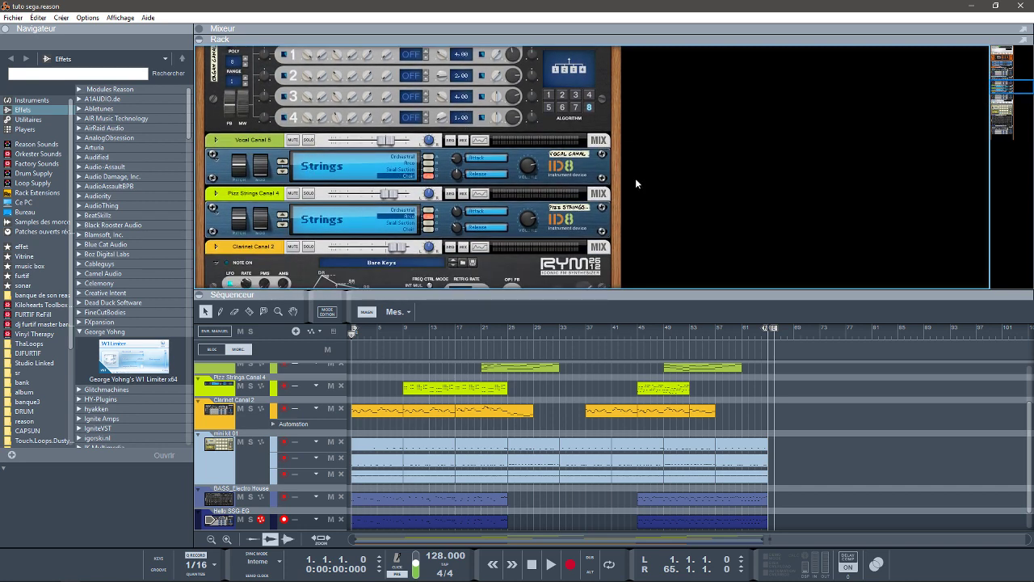
drag(1005, 89, 1004, 94)
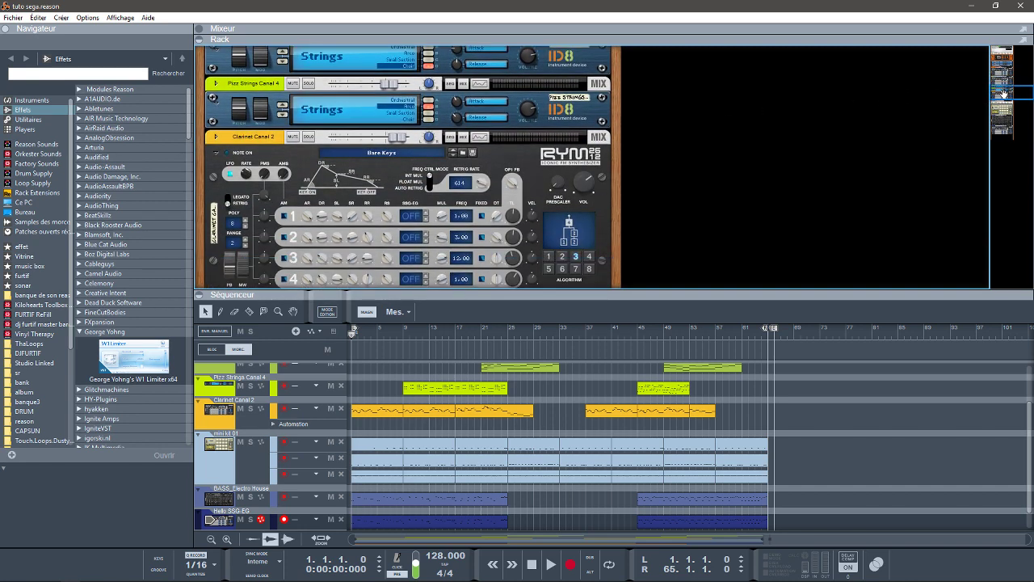
drag(843, 291, 845, 189)
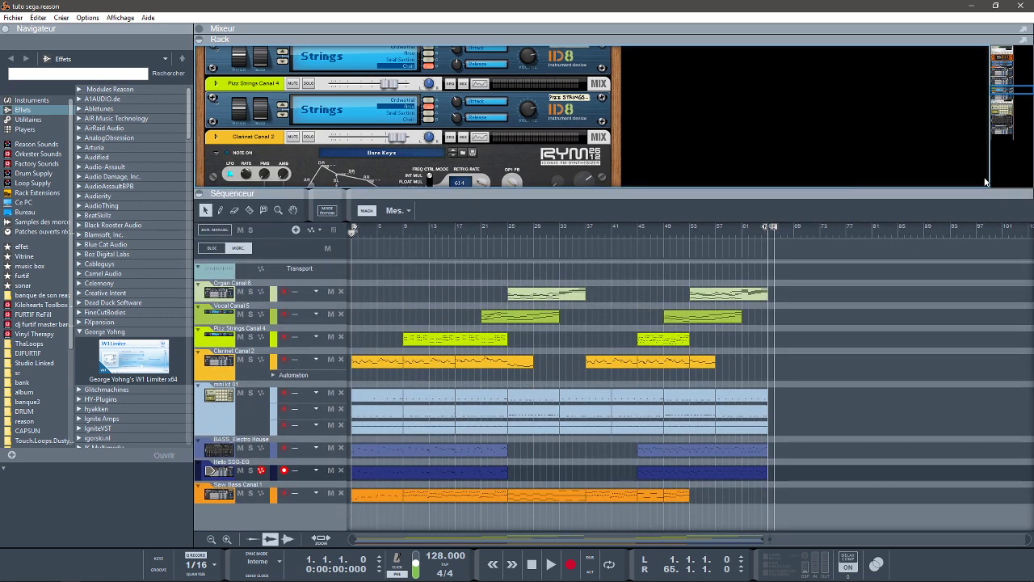
drag(1010, 98, 1013, 108)
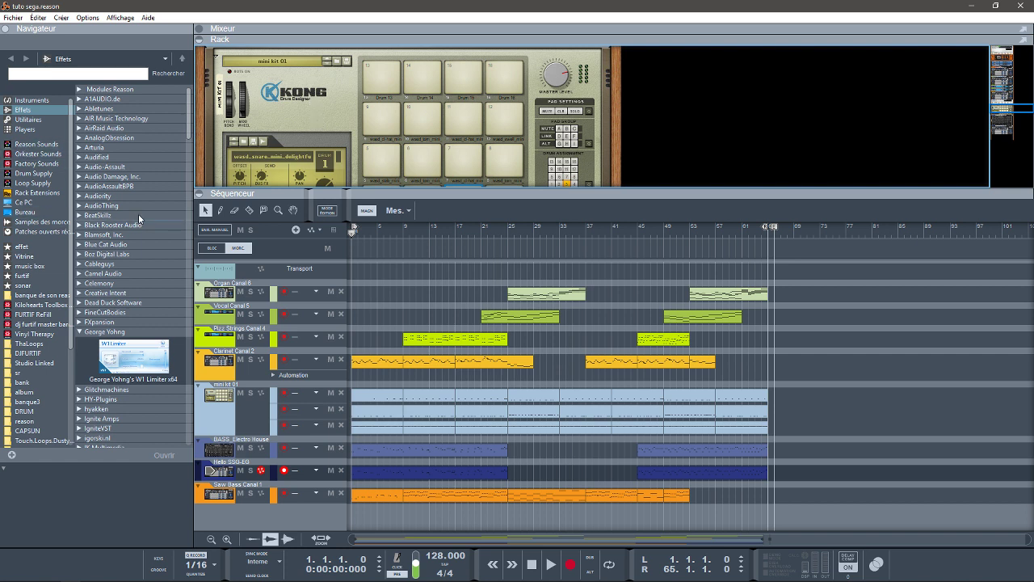
- Play the song, soloing Clarinet Canal 2, Hello SSG-EG and BASS_Electro House, and clear all solos
key(space)
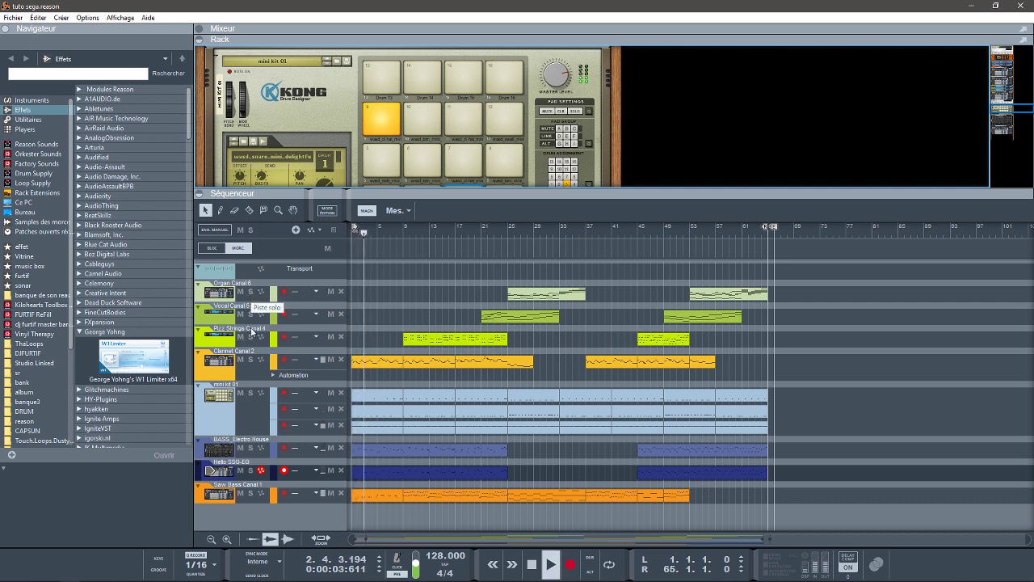
click(250, 360)
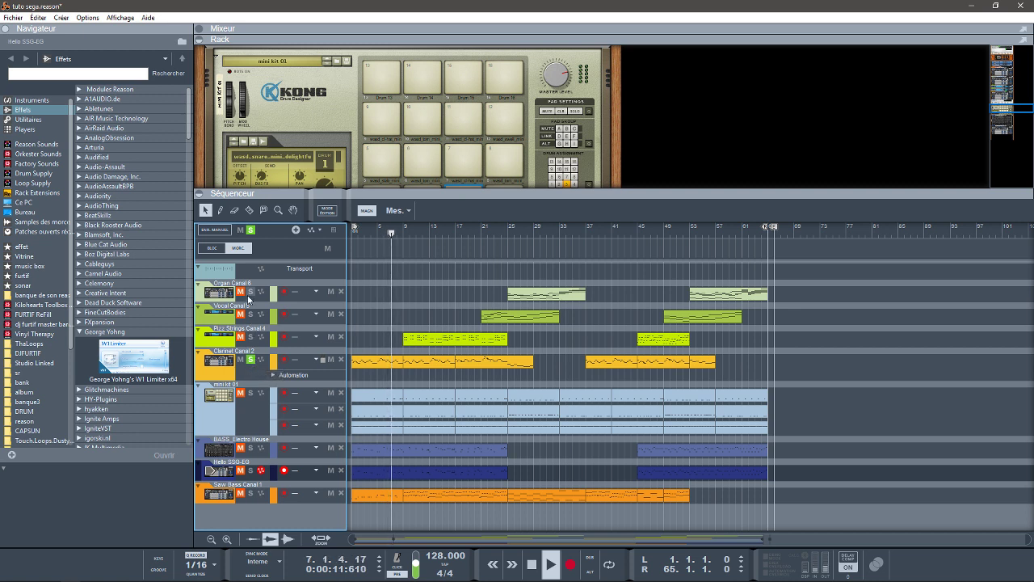
click(251, 471)
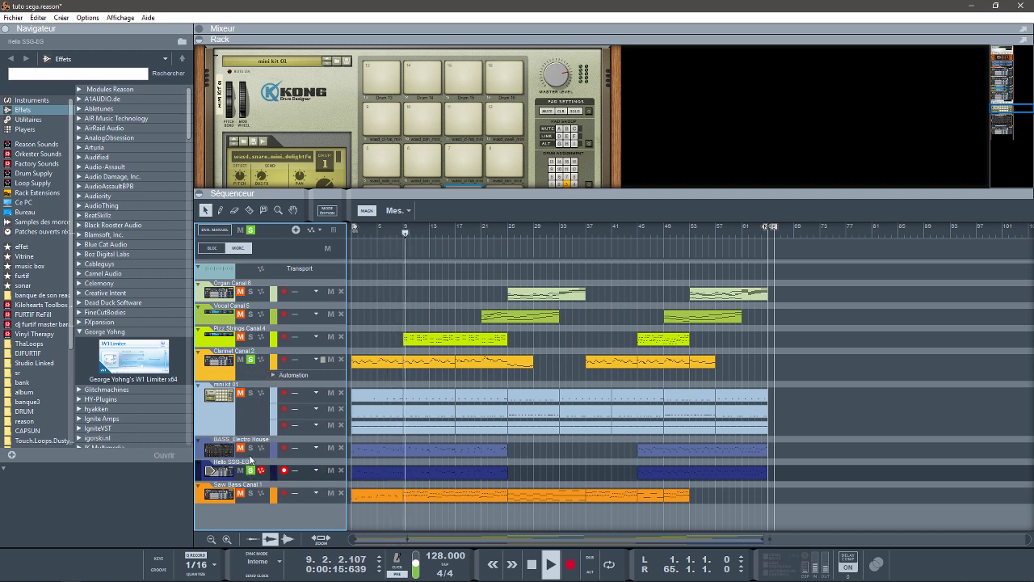
click(250, 448)
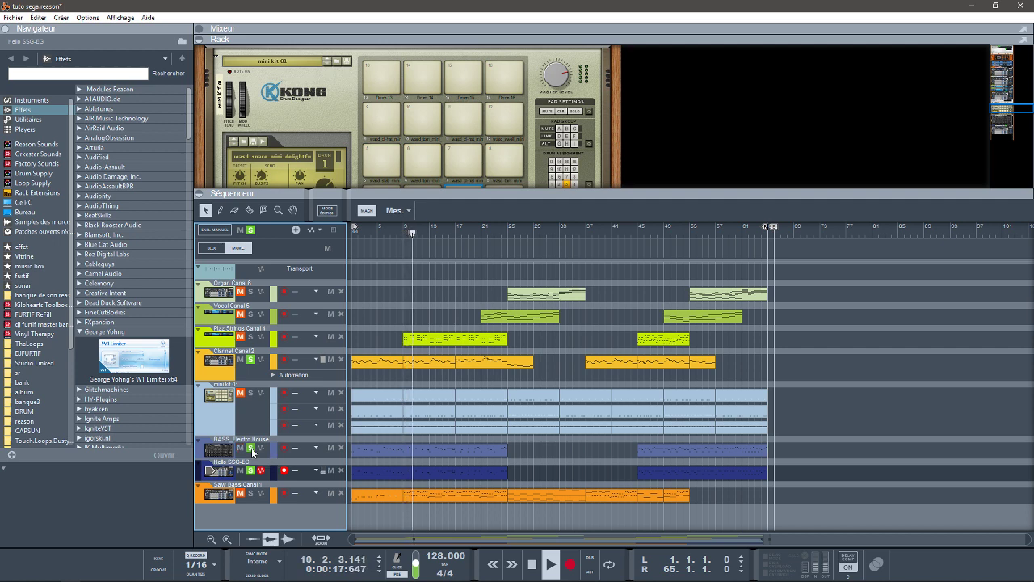
click(252, 230)
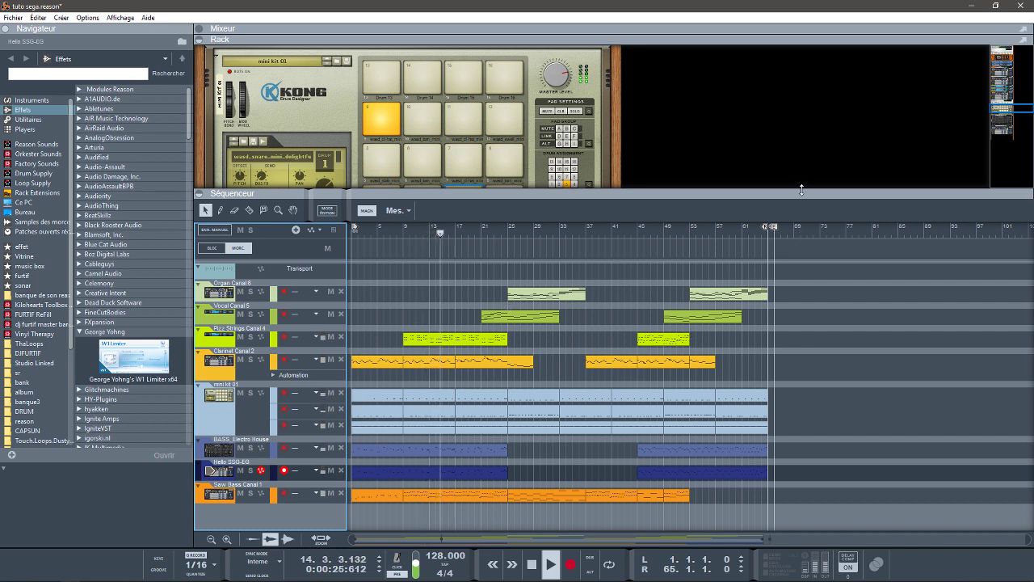
- Enlarge the rack area, solo Saw Bass Canal 1 during playback and show its synthesizer in the rack
drag(802, 191, 820, 259)
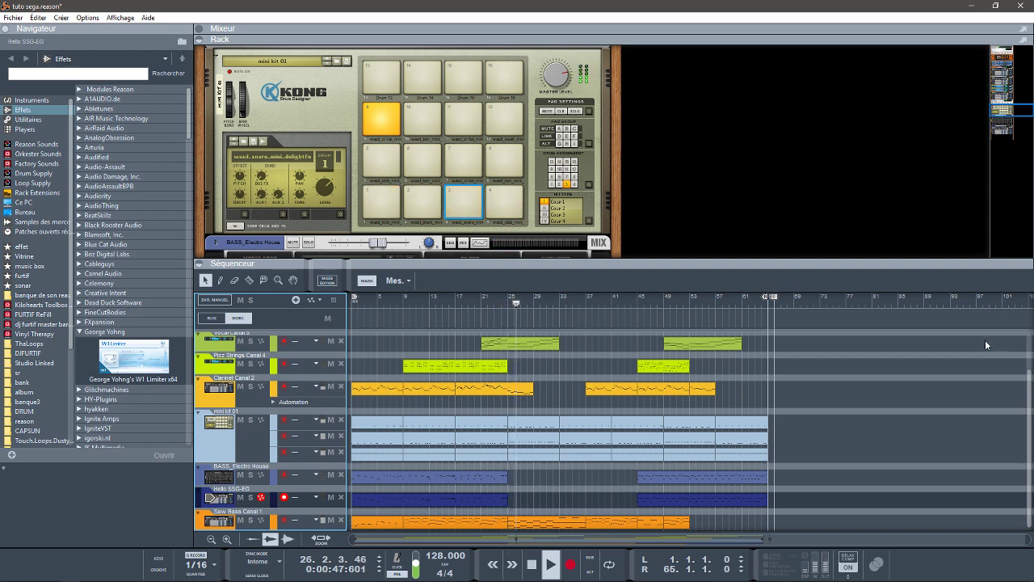
click(250, 519)
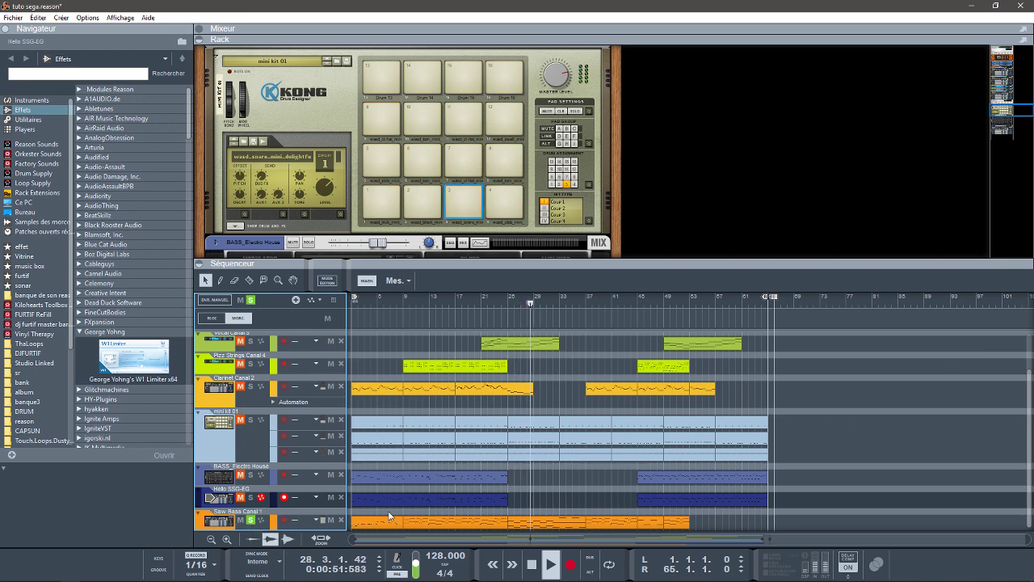
click(201, 520)
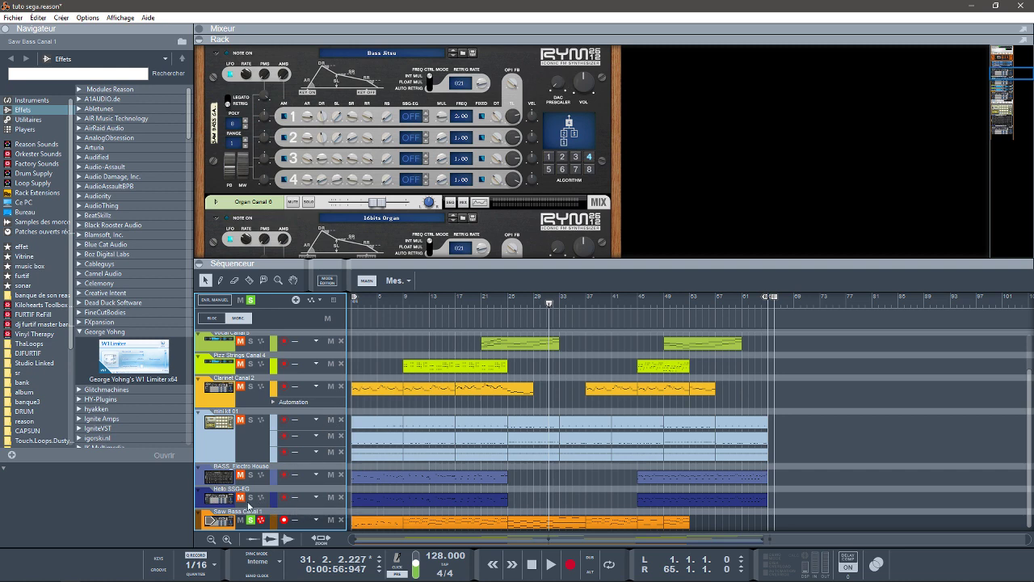
- Show the Hello SSG-EG synthesizer and listen to its track soloed from bar 7 instead of Saw Bass Canal 1
click(201, 504)
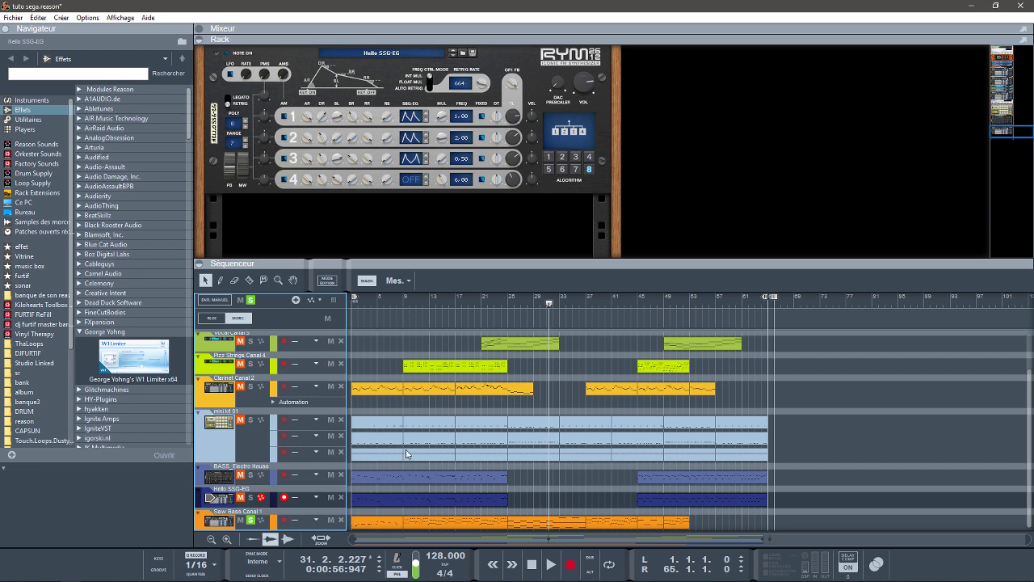
click(390, 300)
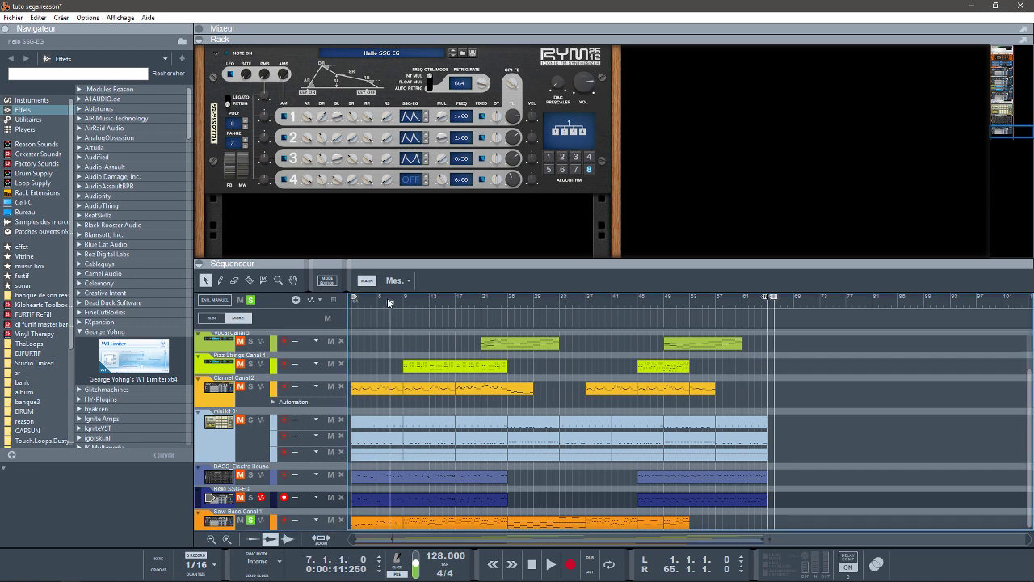
click(251, 521)
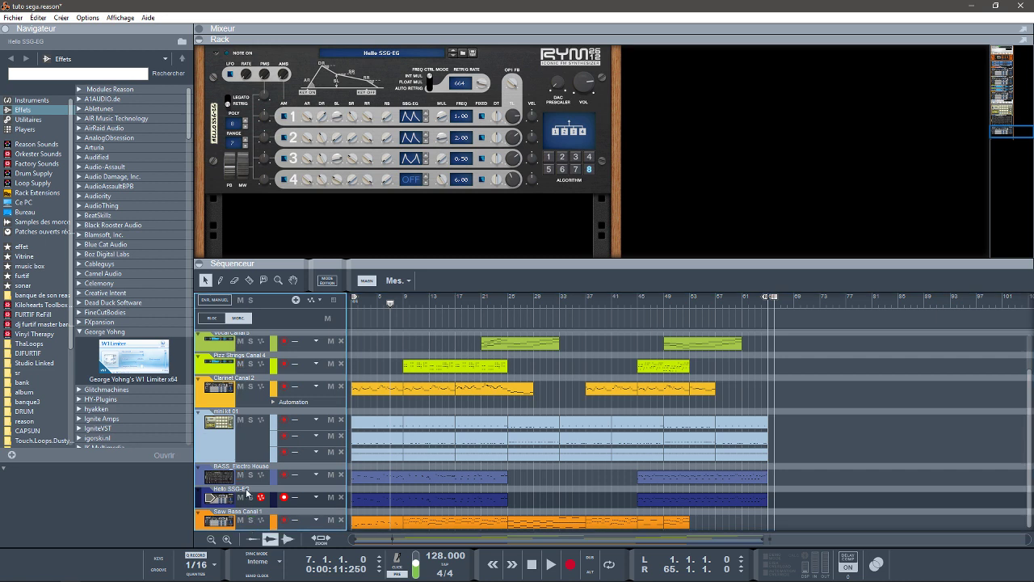
click(251, 497)
key(space)
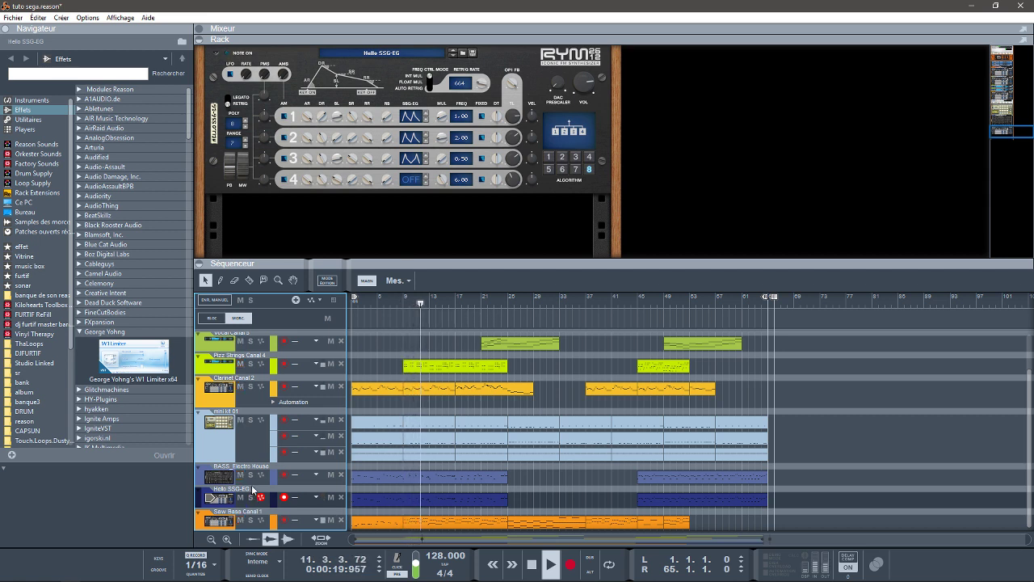
click(250, 498)
- Solo the BASS_Electro House track and bring its whole device into view in a taller rack area
click(250, 475)
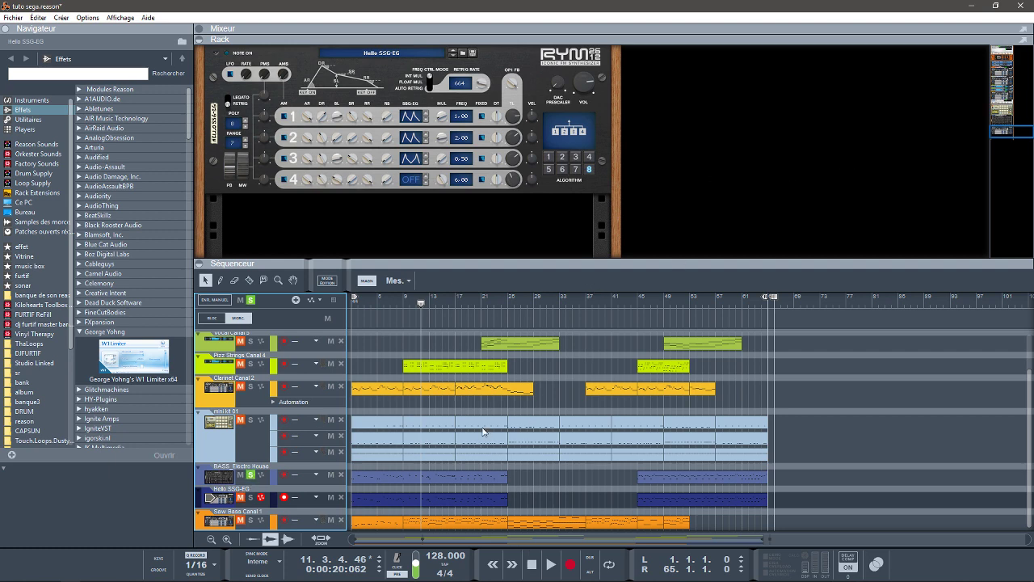
click(202, 482)
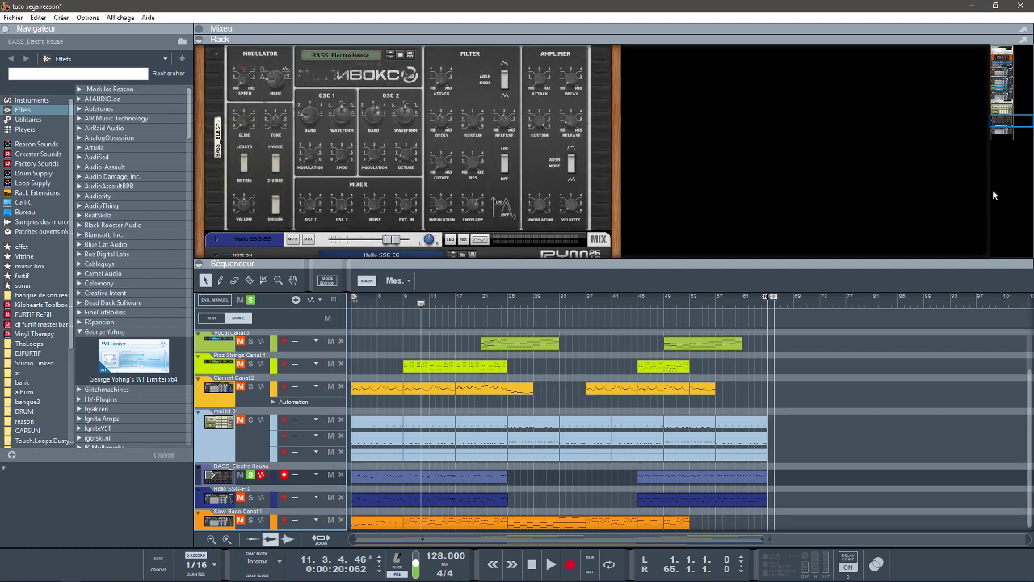
drag(716, 261, 720, 314)
drag(1004, 121, 1005, 120)
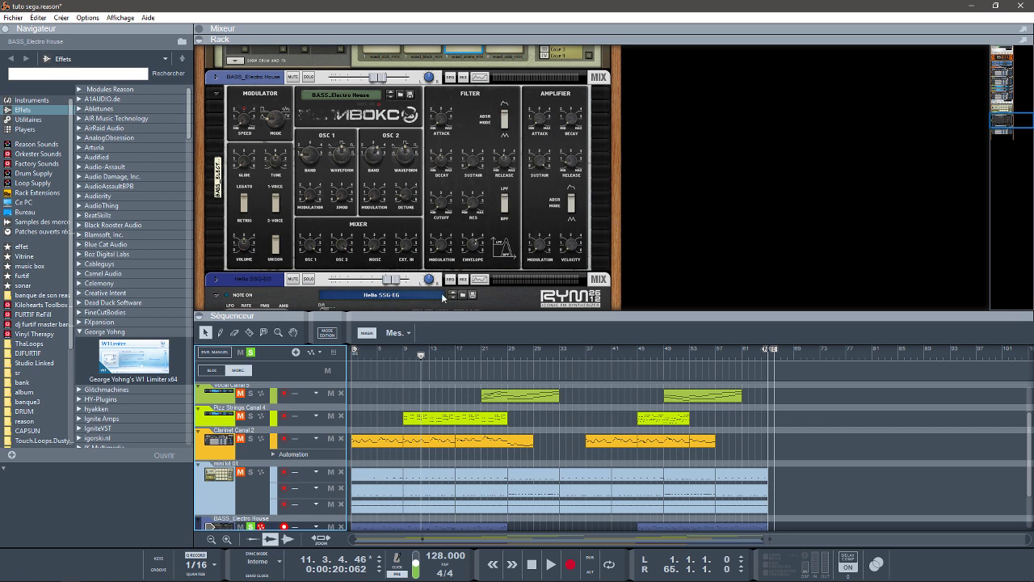
- Play the soloed BASS_Electro House track from the start of the song and clear its solo
key(KP_0)
key(space)
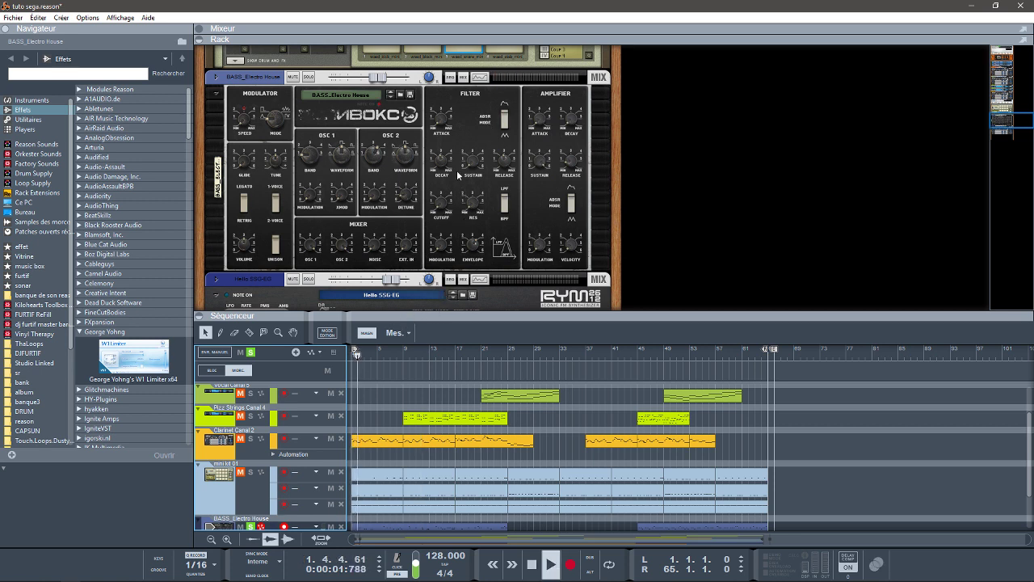
click(251, 528)
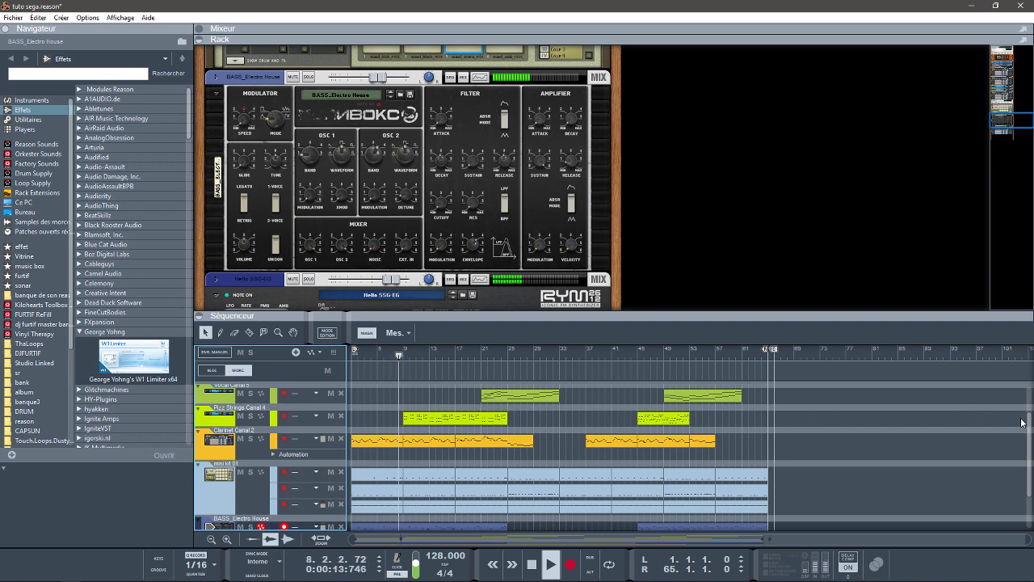
- Collapse the rack and expand the sequencer to show every track down to Saw Bass Canal 1 during playback
drag(1032, 440, 1032, 446)
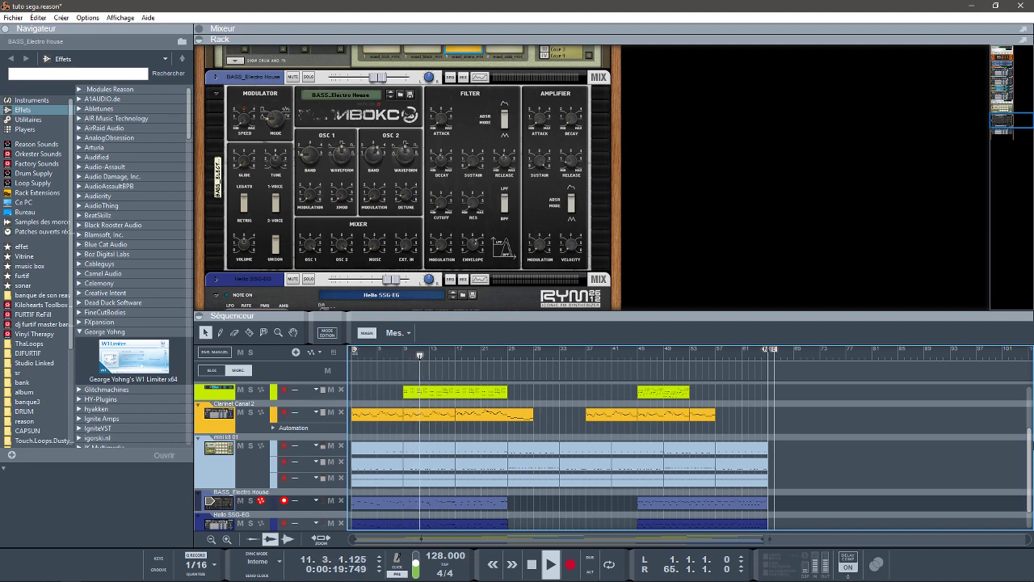
drag(1032, 446, 1032, 462)
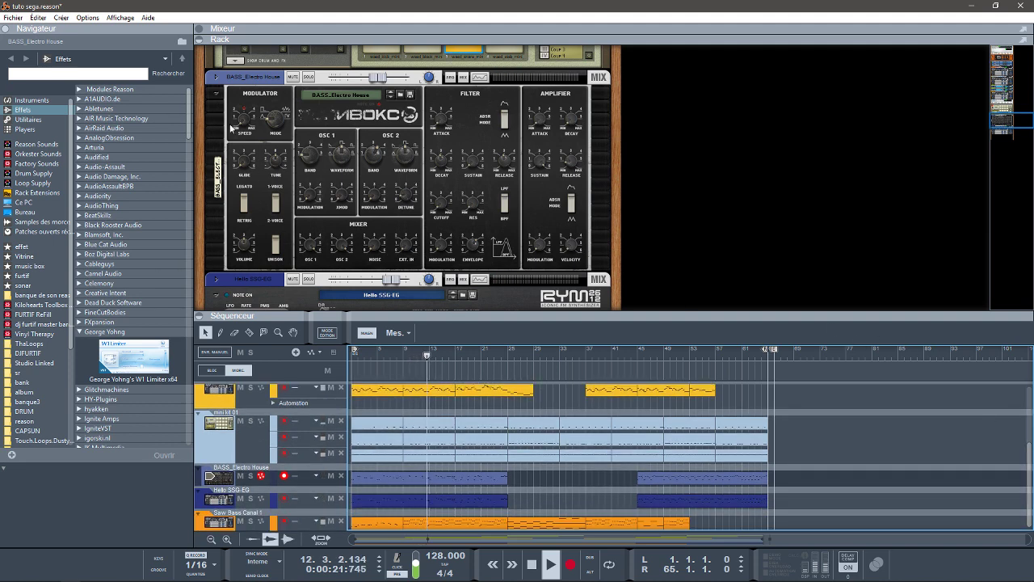
click(199, 39)
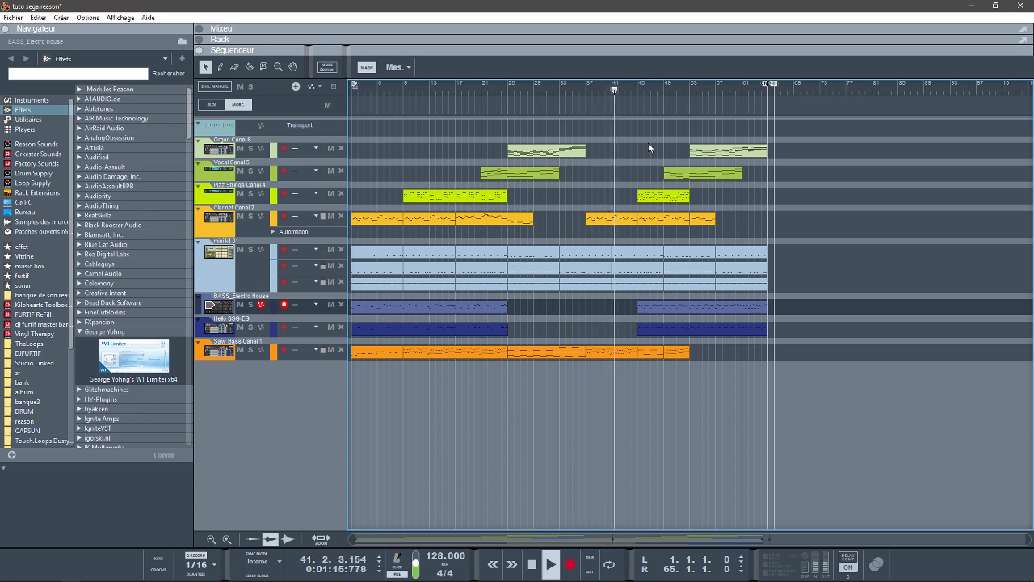
- Enable loop playback and hide the sequencer and mixer so only the rack is shown
click(198, 51)
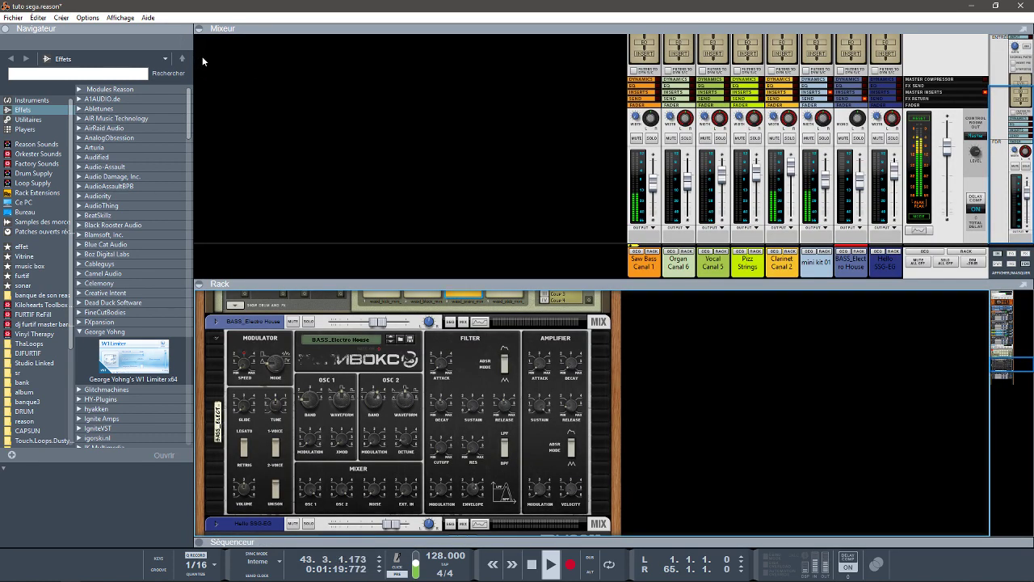
click(610, 565)
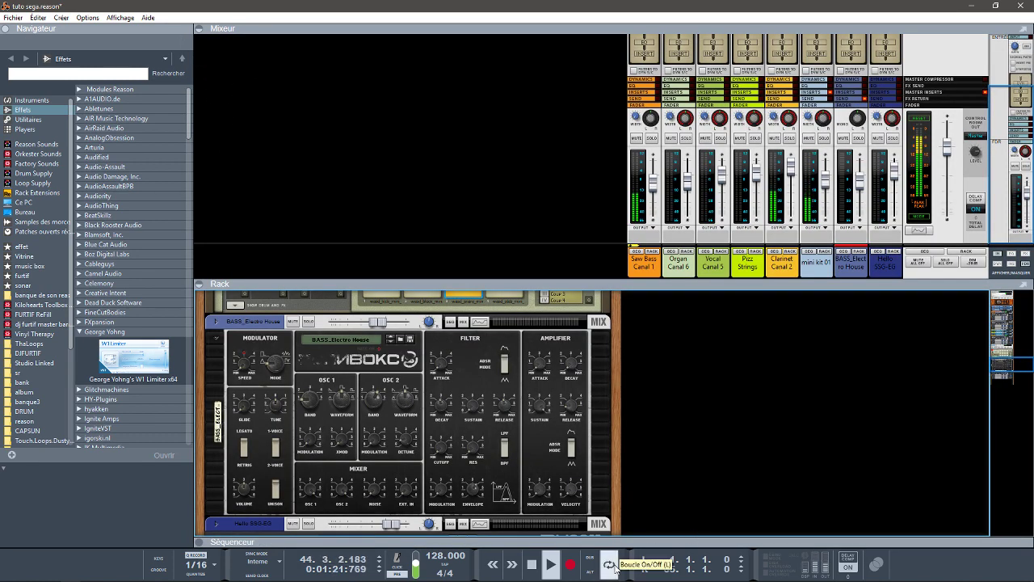
click(198, 30)
- Look through the rack devices from the Master Section down to the Kong drum machine of mini kit 01
drag(1014, 133, 994, 62)
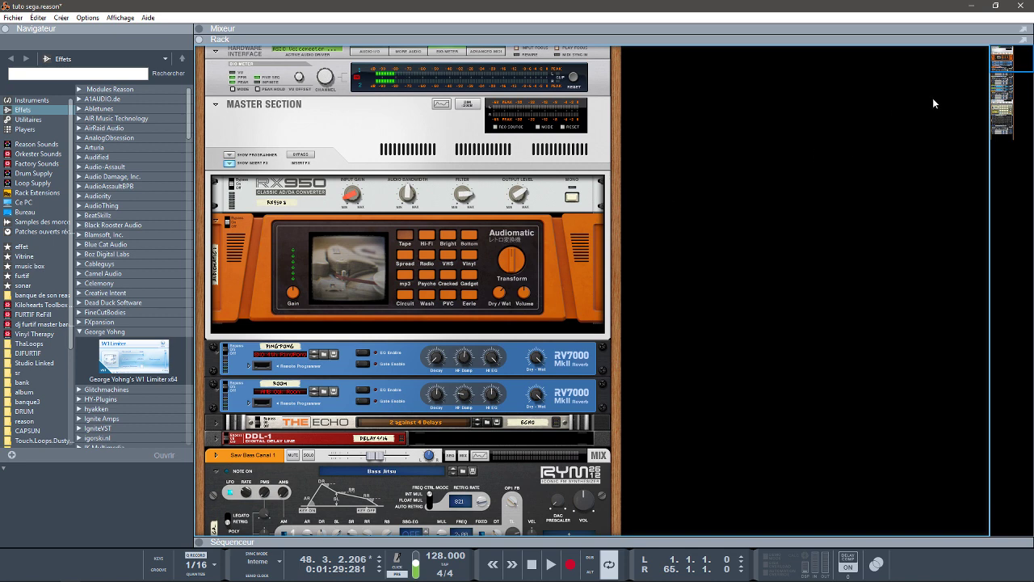
drag(995, 61, 998, 70)
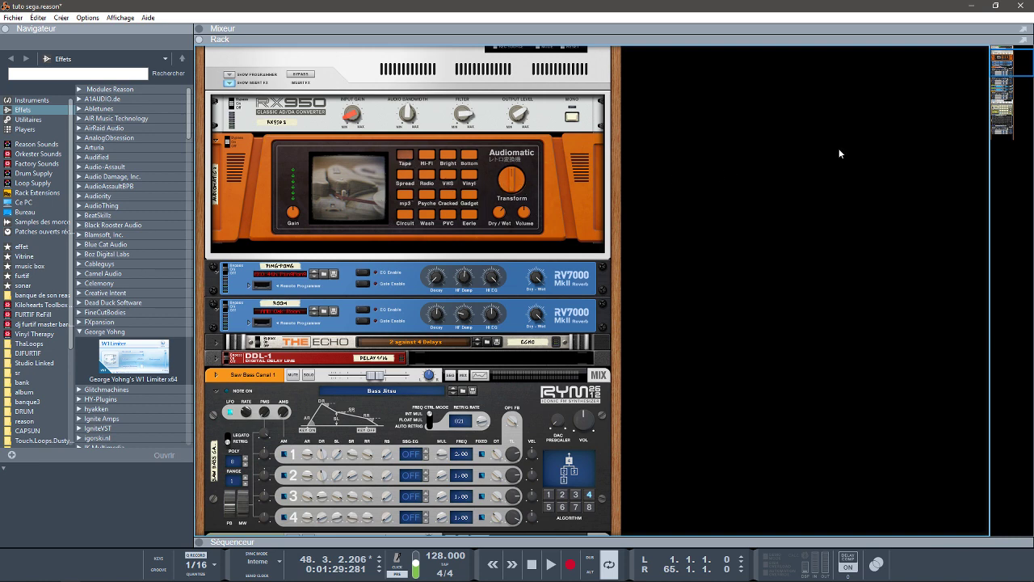
drag(1005, 63, 1010, 79)
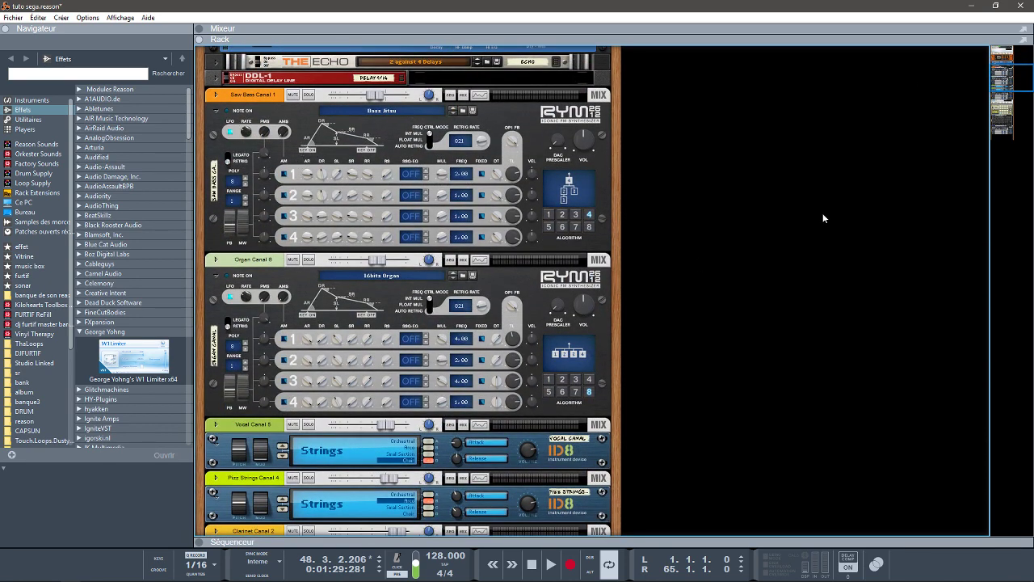
drag(1003, 77, 1011, 93)
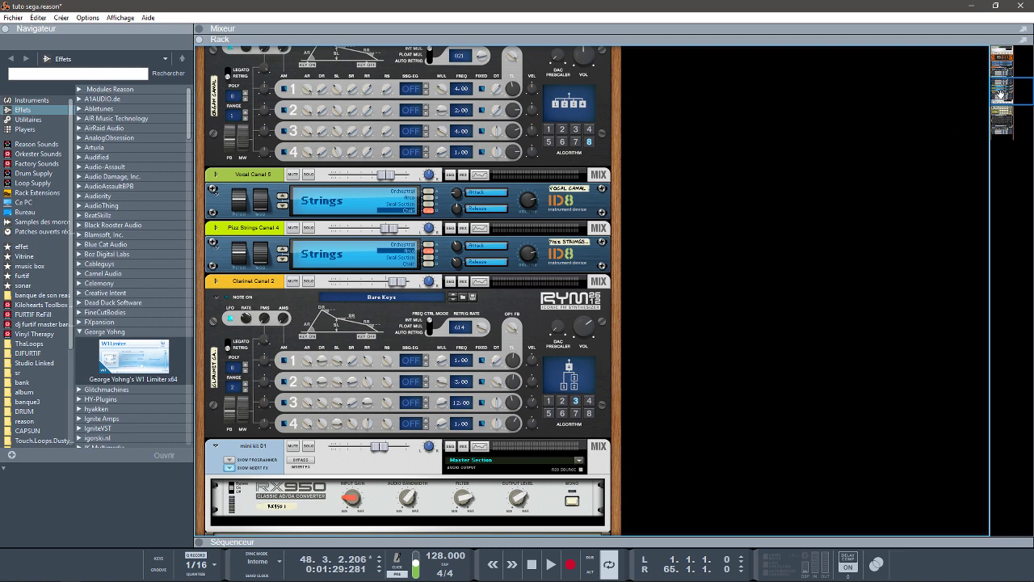
drag(1002, 94, 1002, 119)
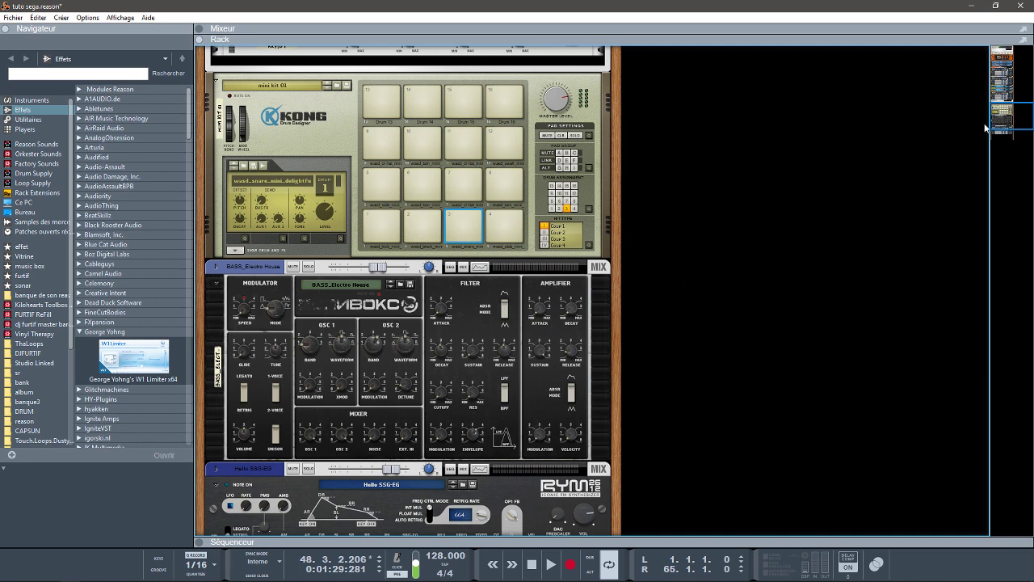
mouse_move(1008, 117)
mouse_down()
mouse_move(1002, 97)
mouse_move(1001, 133)
mouse_move(995, 113)
mouse_up()
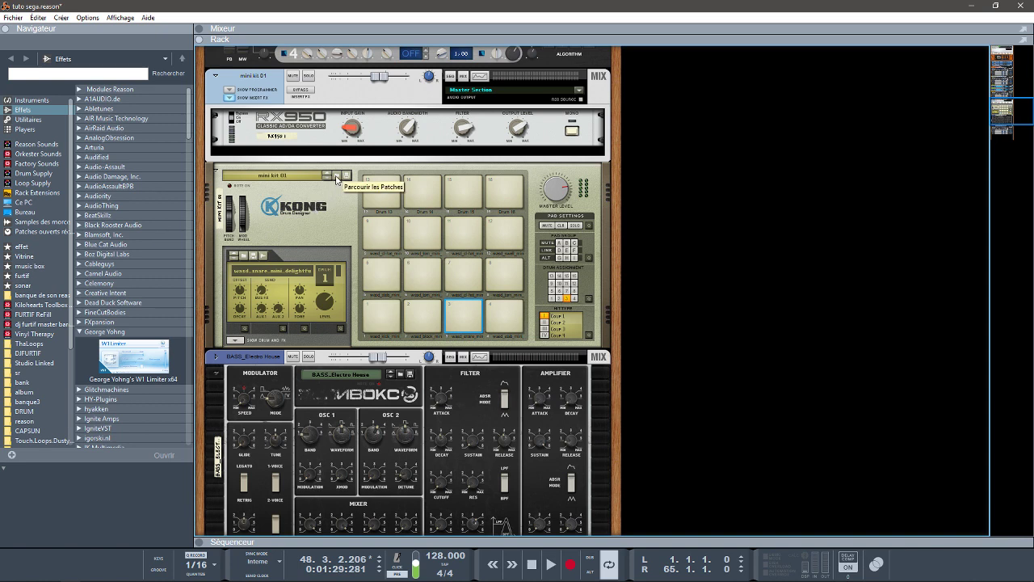
- Solo mini kit 01 in the rack and play the song from the start
key(KP_0)
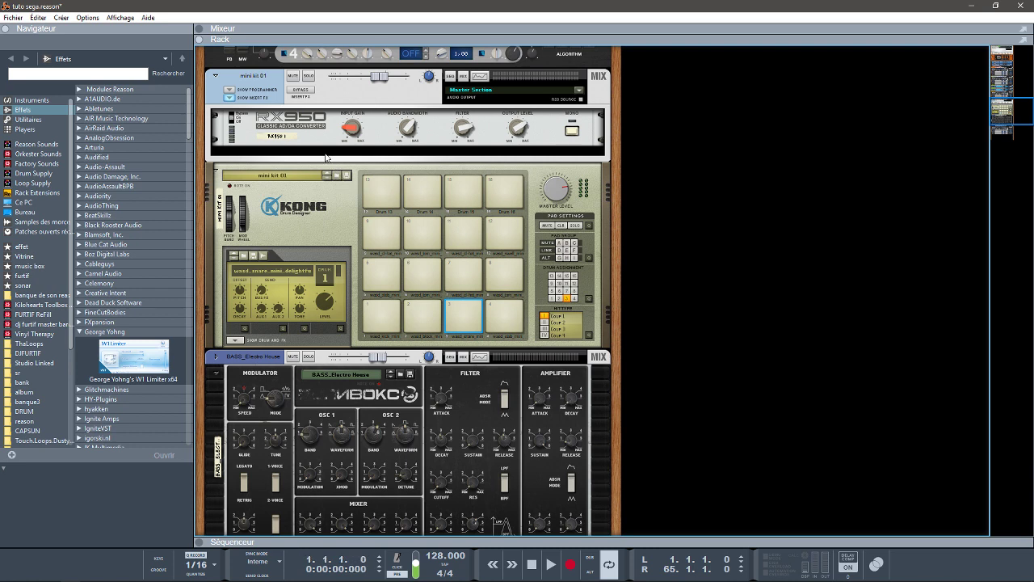
click(309, 78)
key(space)
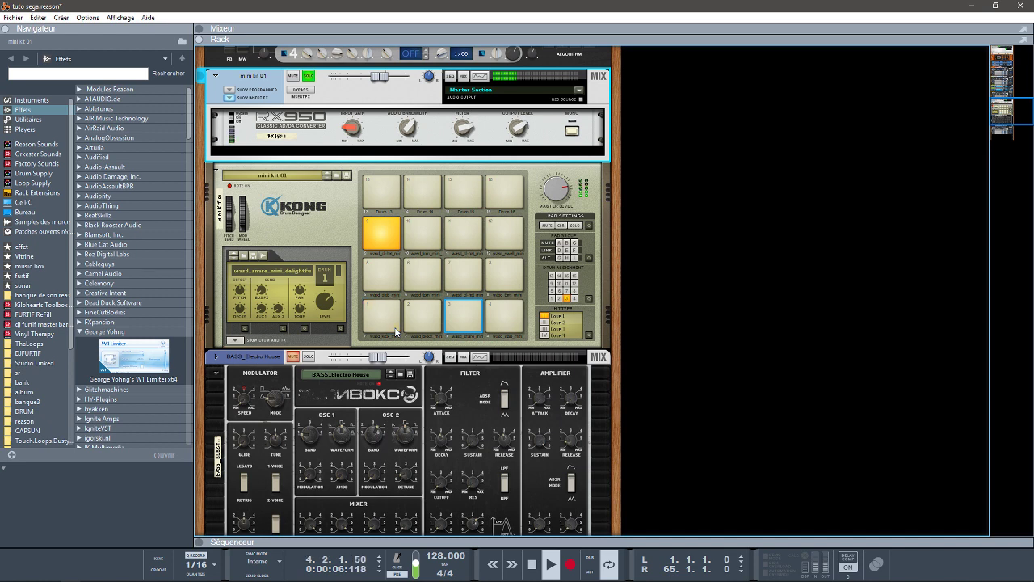
- Add Hello SSG-EG and BASS_Electro House to the soloed channels while the song plays
drag(1003, 121, 1012, 154)
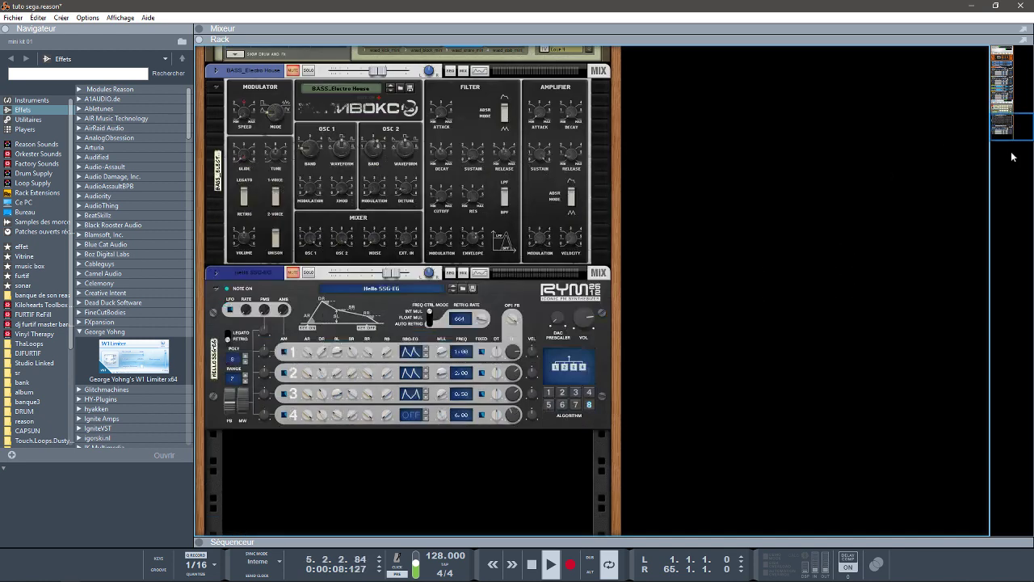
click(309, 273)
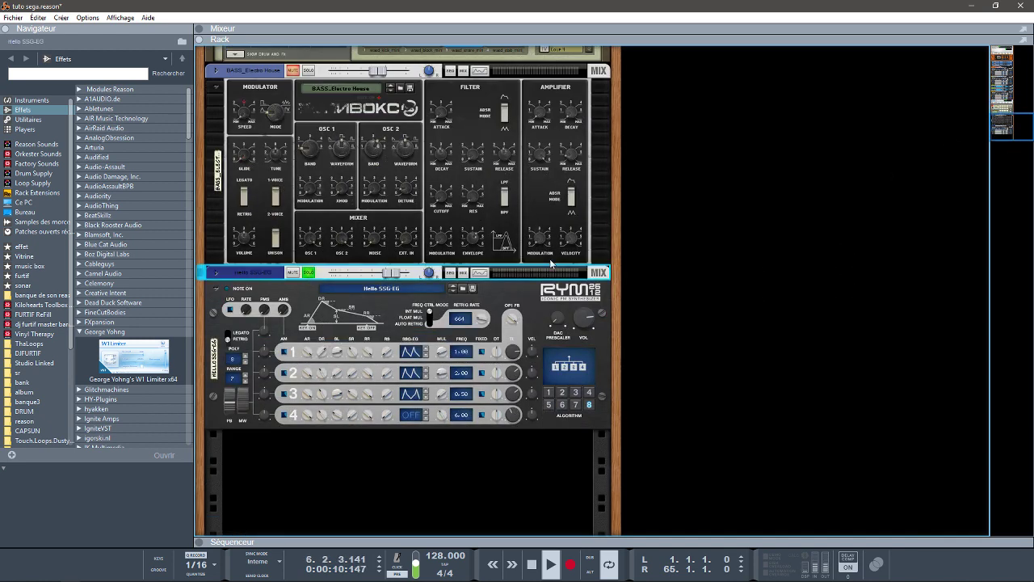
drag(1008, 124, 1009, 113)
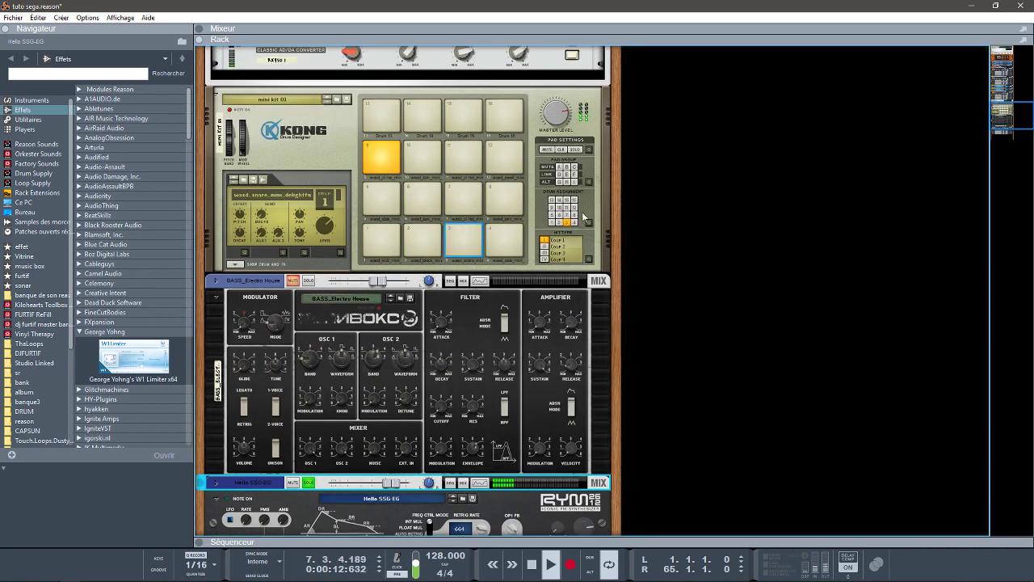
click(309, 281)
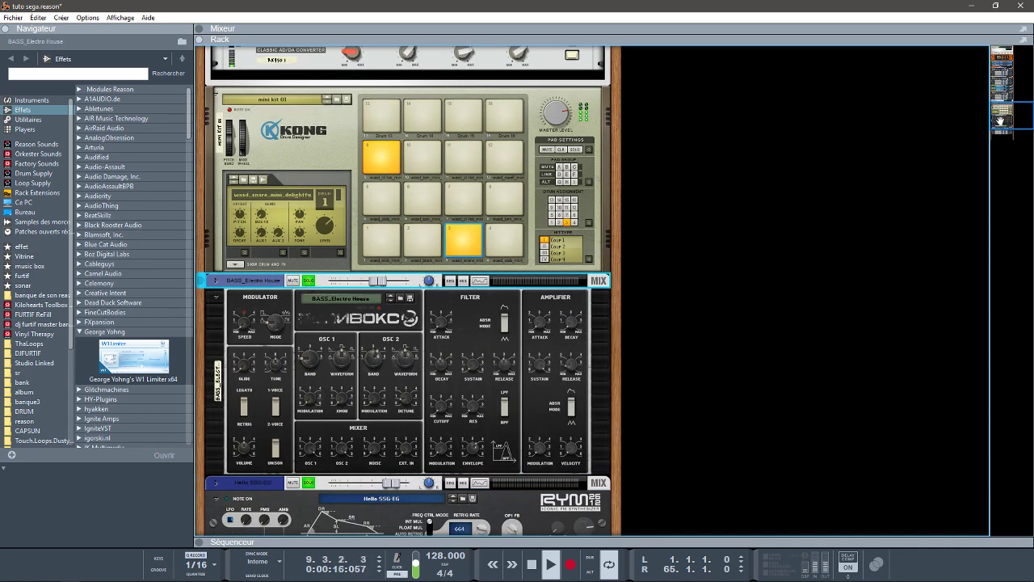
- Add Clarinet Canal 2, Pizz Strings Canal 4 and Vocal Canal 5 to the soloed channels during playback
drag(1000, 121, 992, 100)
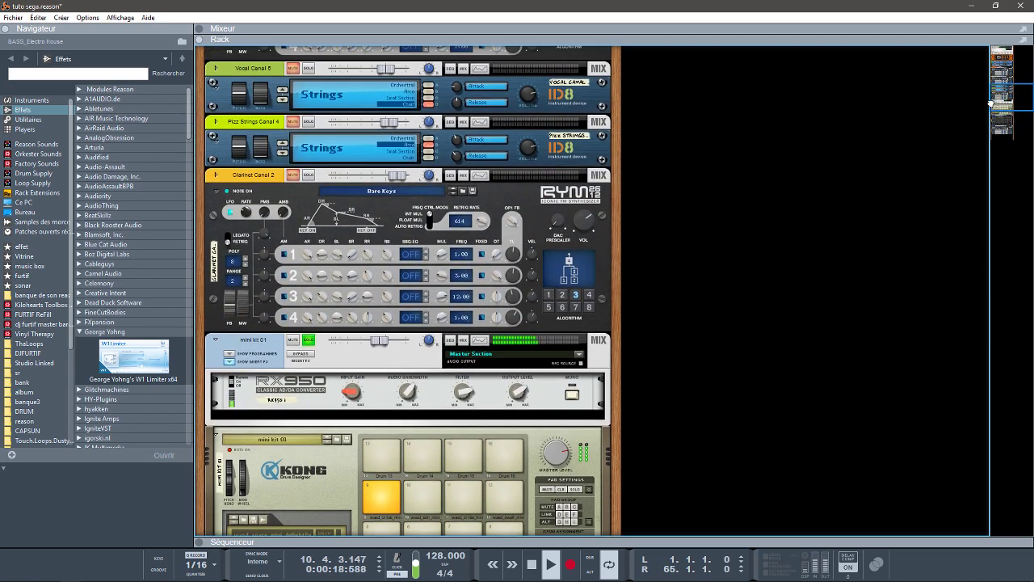
click(309, 175)
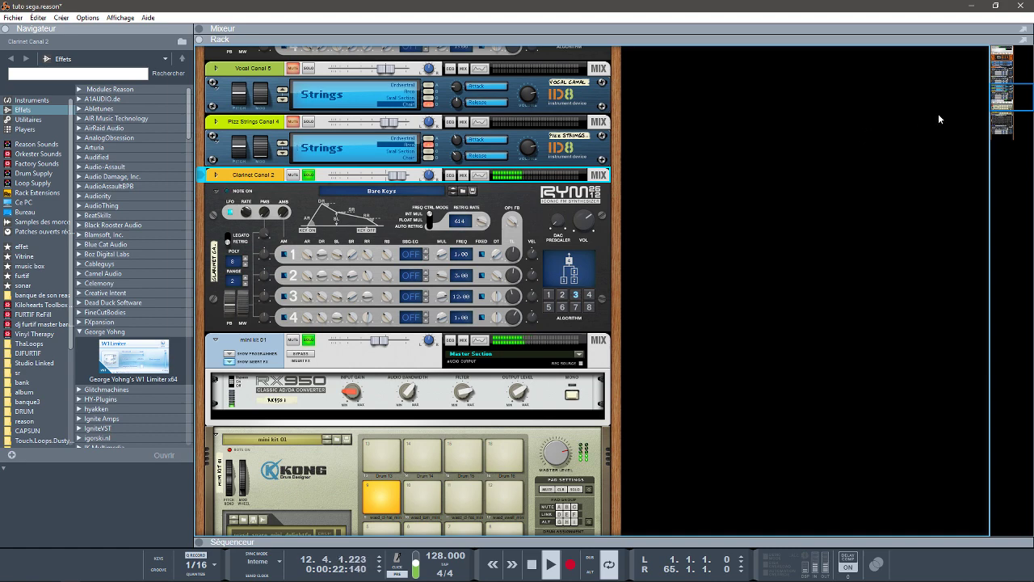
drag(1002, 101, 998, 91)
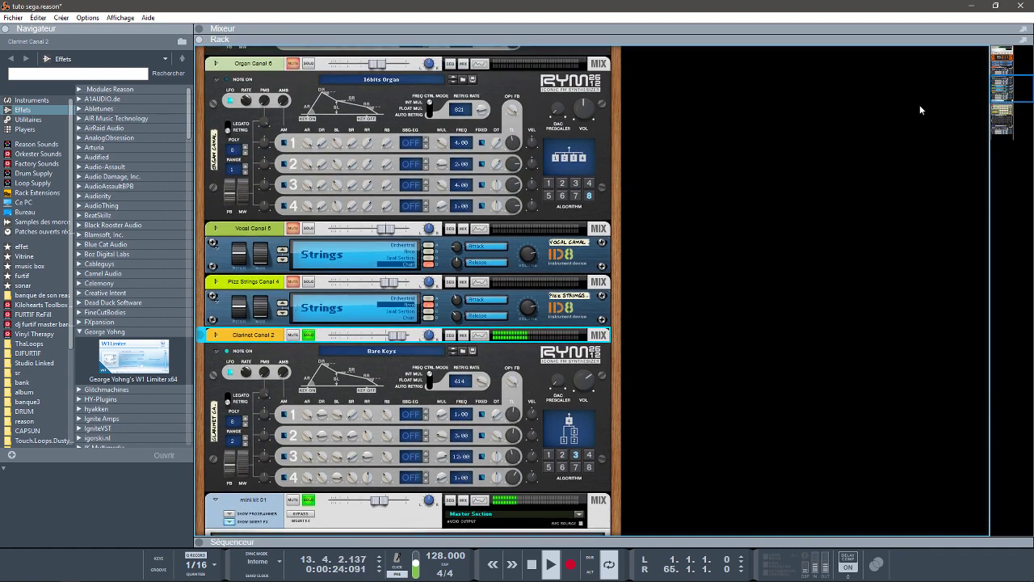
click(310, 281)
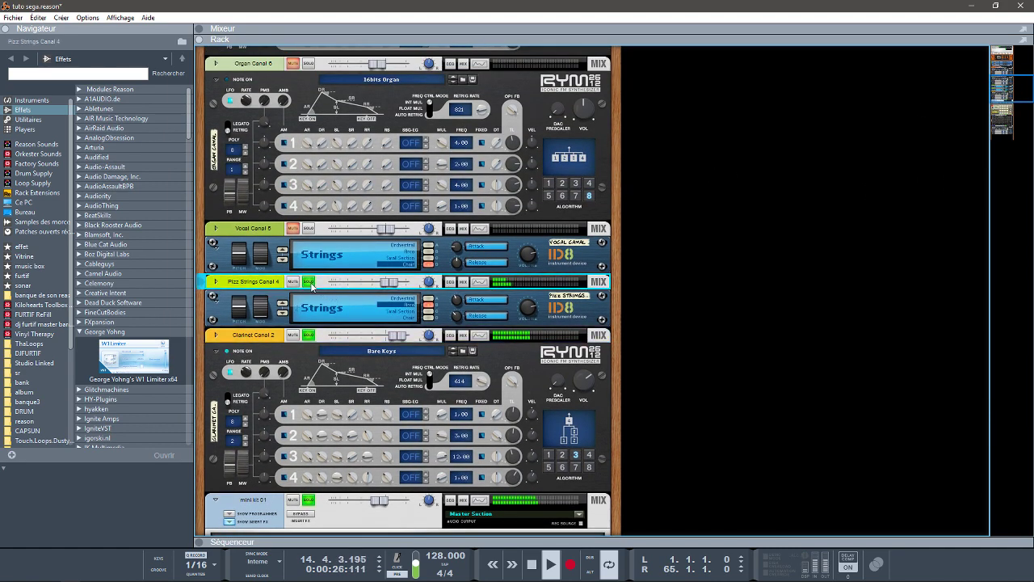
click(309, 229)
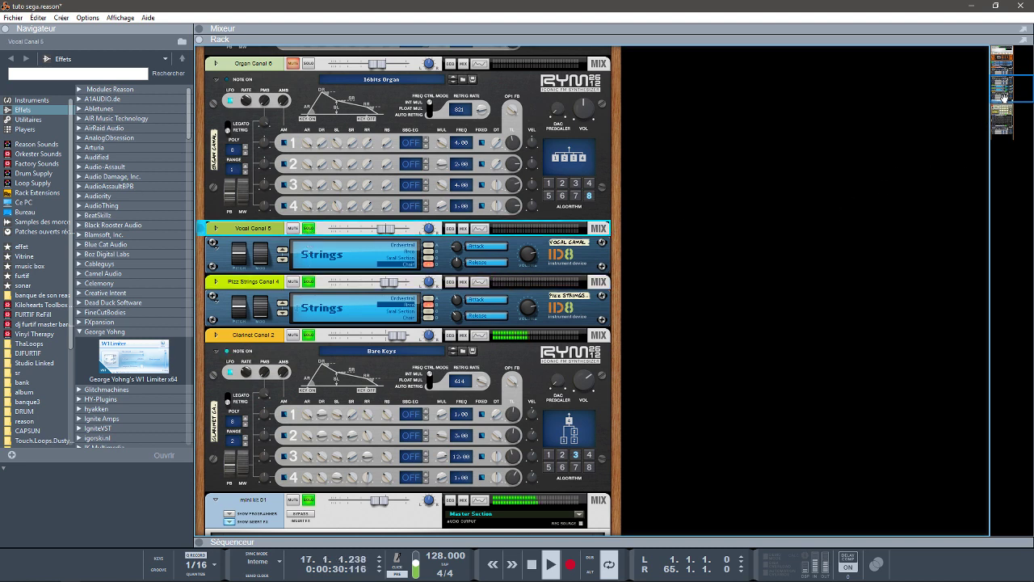
- Add Organ Canal 6 and Saw Bass Canal 1 to the soloed channels during playback
drag(1002, 99, 1001, 93)
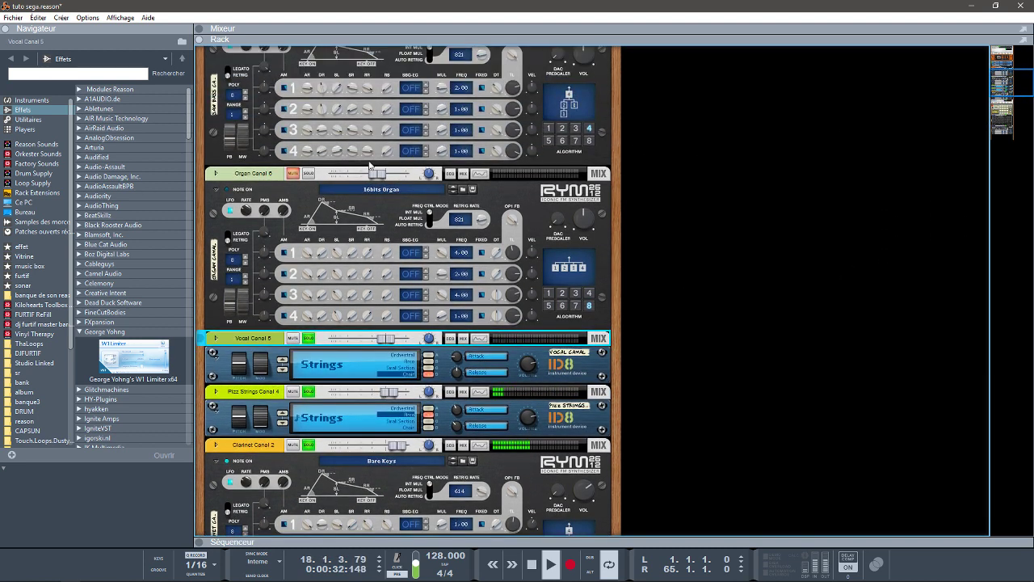
click(309, 173)
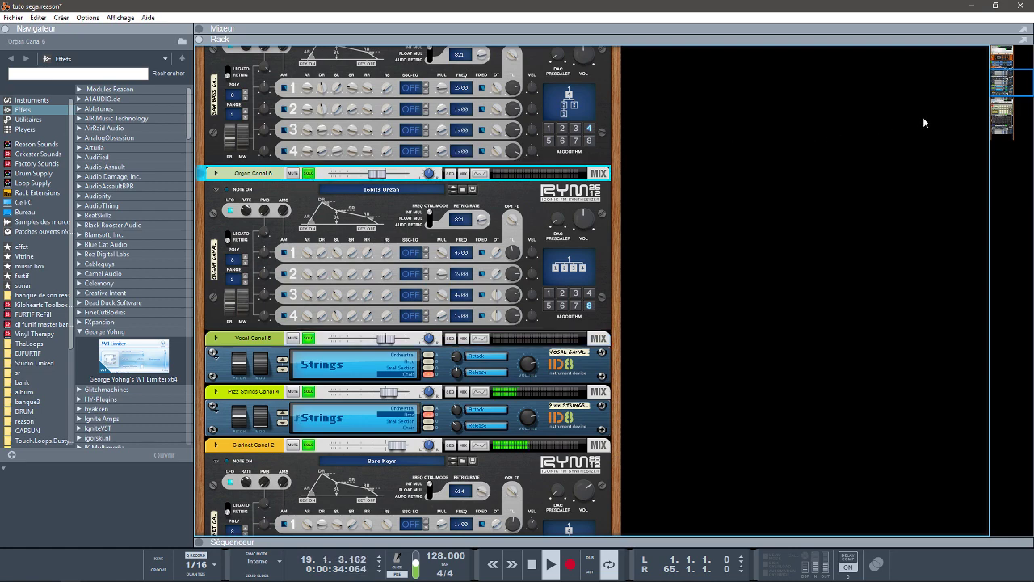
drag(1021, 89, 1014, 73)
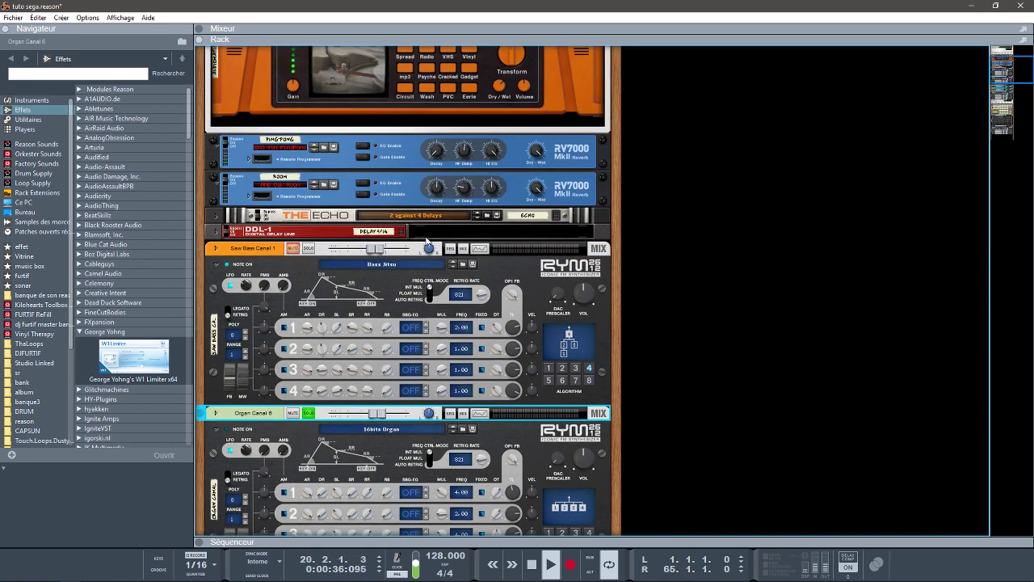
click(311, 249)
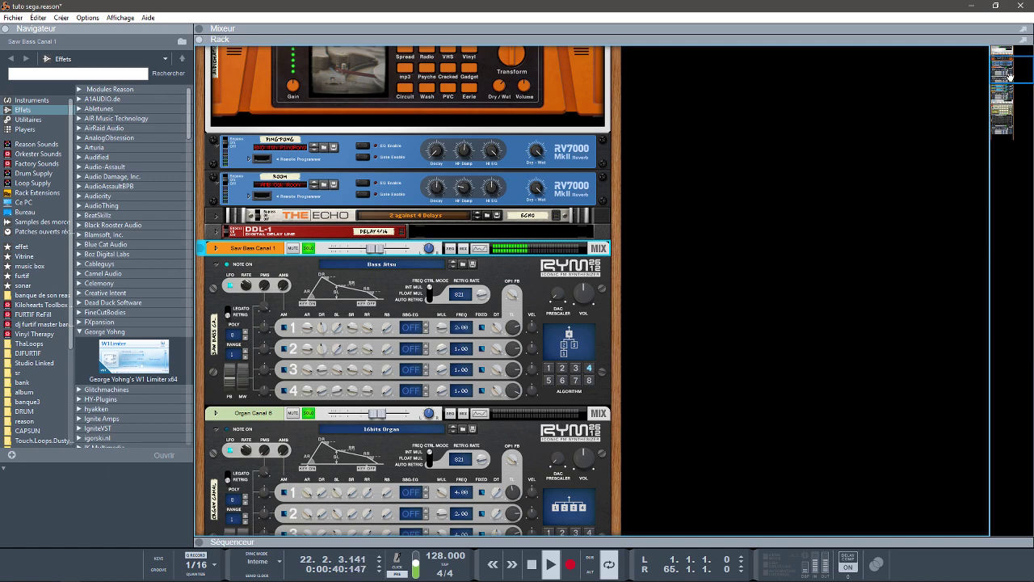
- Show the Master Section in the rack, open the mixer and switch off all solos at once
drag(1009, 75, 1009, 66)
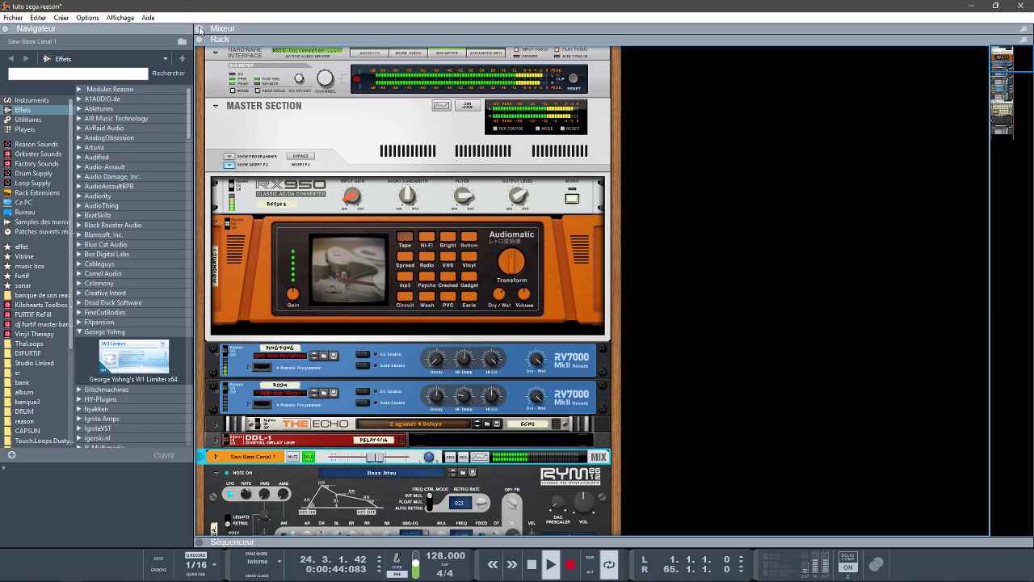
click(201, 29)
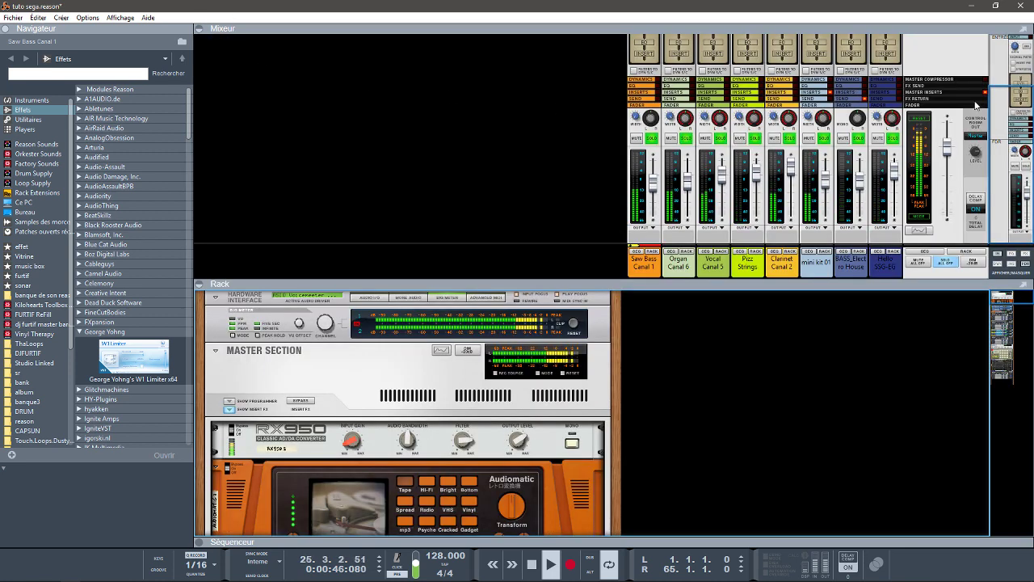
click(949, 265)
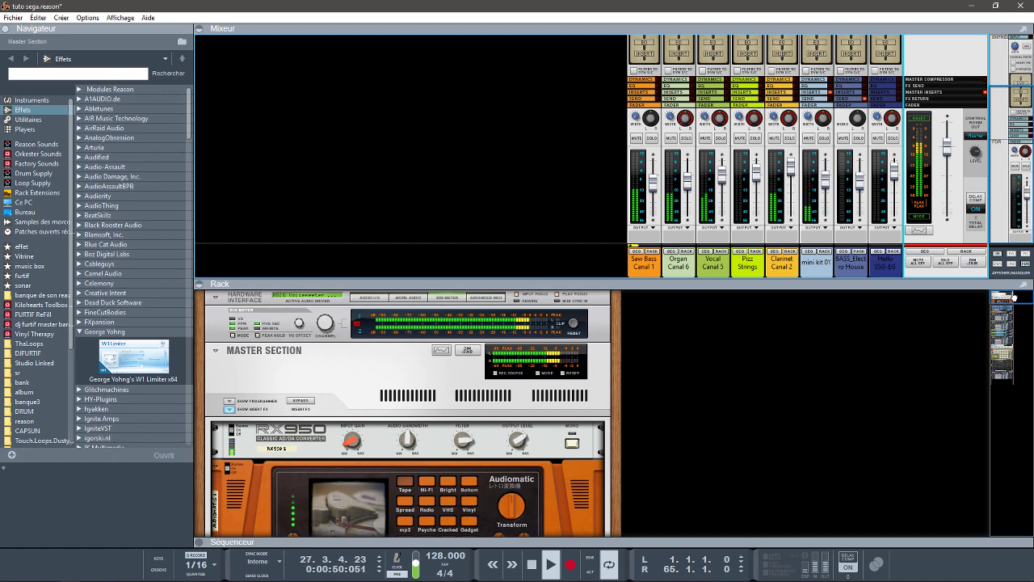
- Review the rack down to Hello SSG-EG with the mixer hidden, reopen the sequencer and stop playback
drag(1013, 296, 1020, 323)
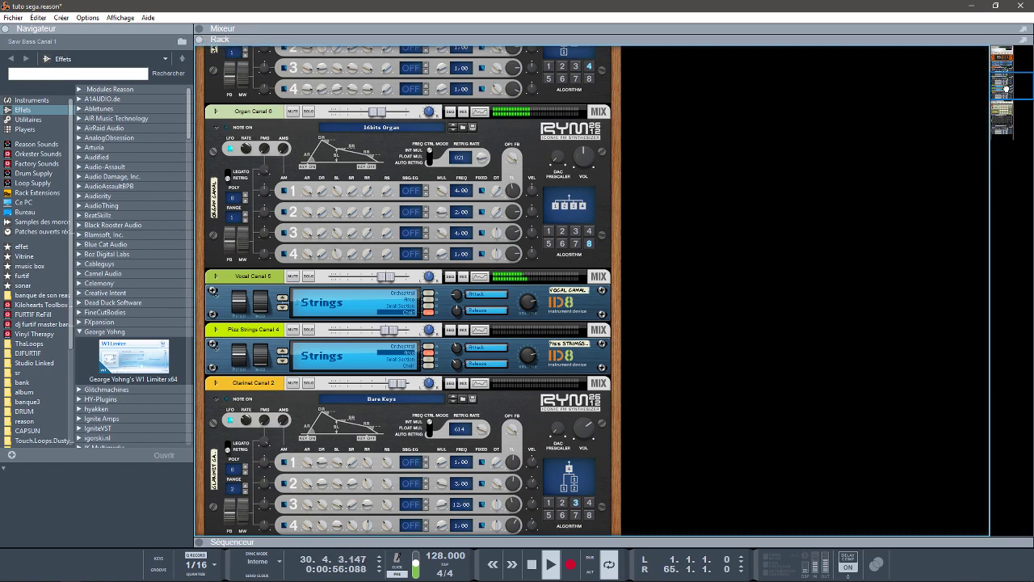
drag(1007, 86, 1031, 128)
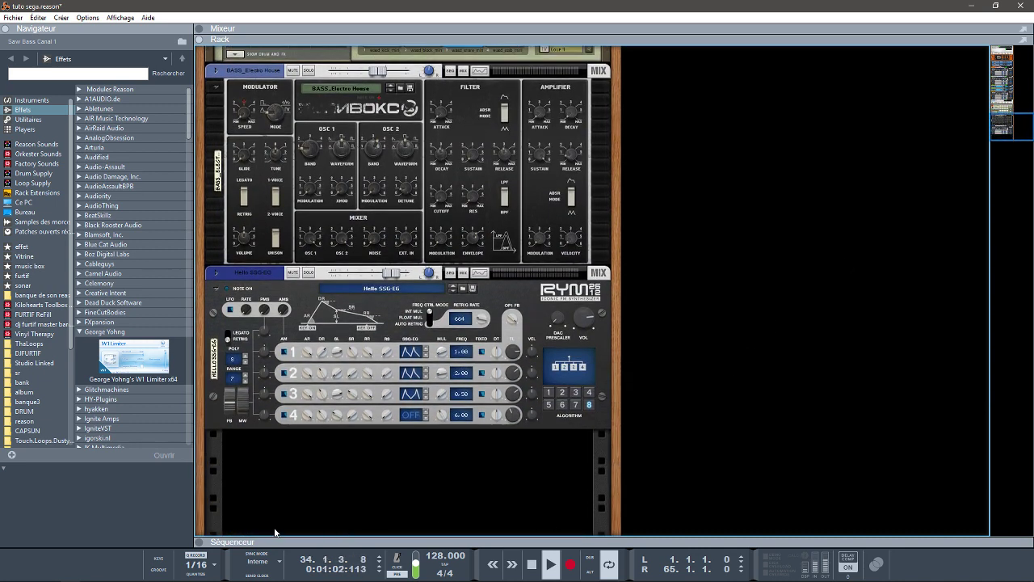
click(200, 543)
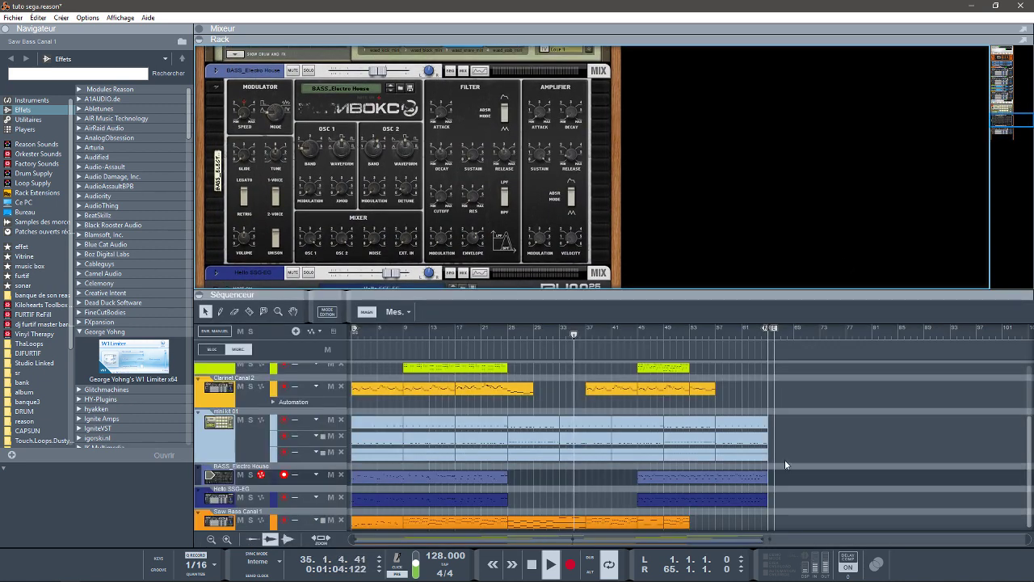
key(space)
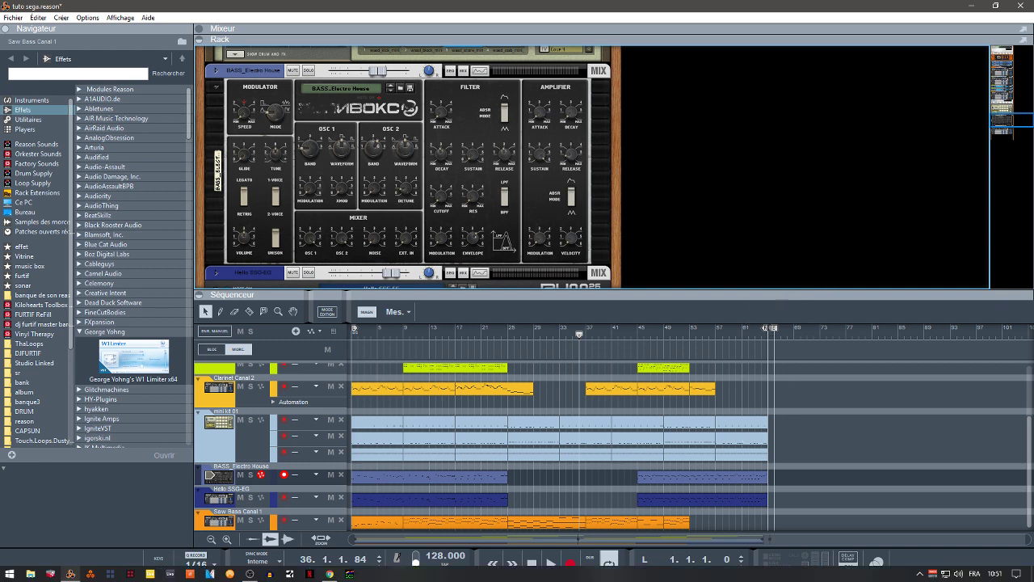
- Switch to the Chrome browser and look over the RYMCast page and the RYM2612 Iconic FM Synthesizer shop page
click(329, 574)
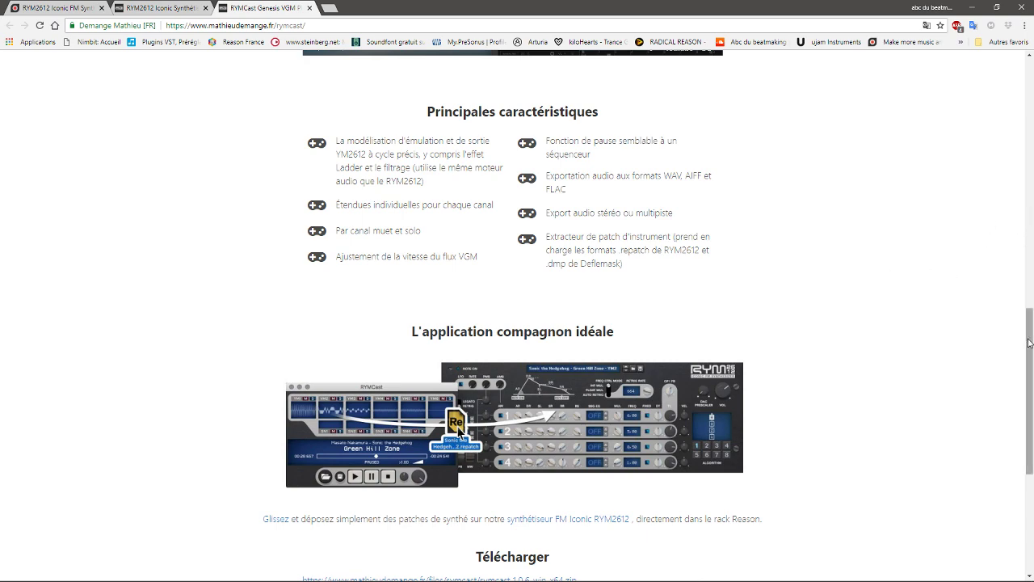
scroll(1028, 343, up, 5)
scroll(1028, 343, up, 3)
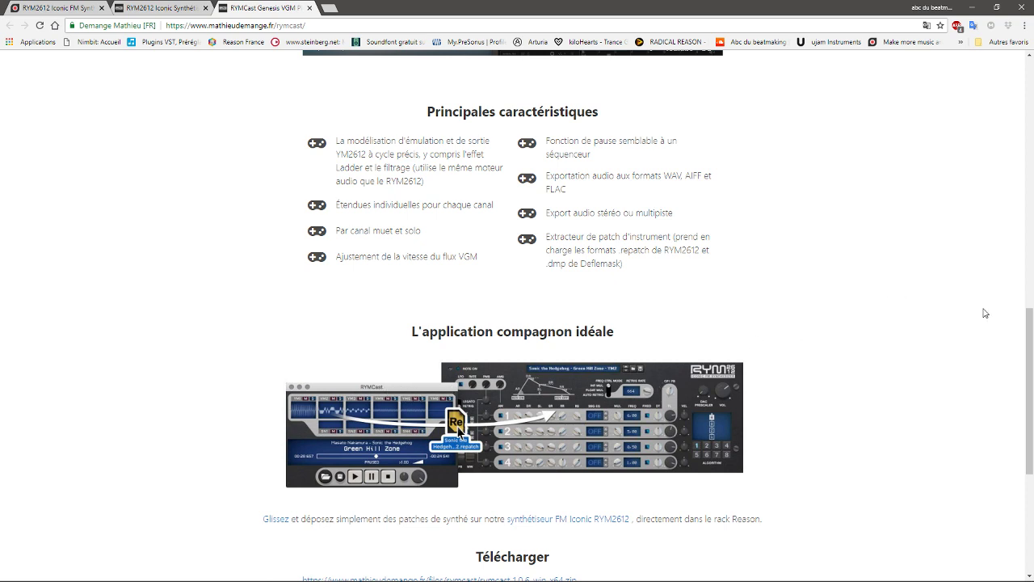
drag(1028, 351, 1020, 93)
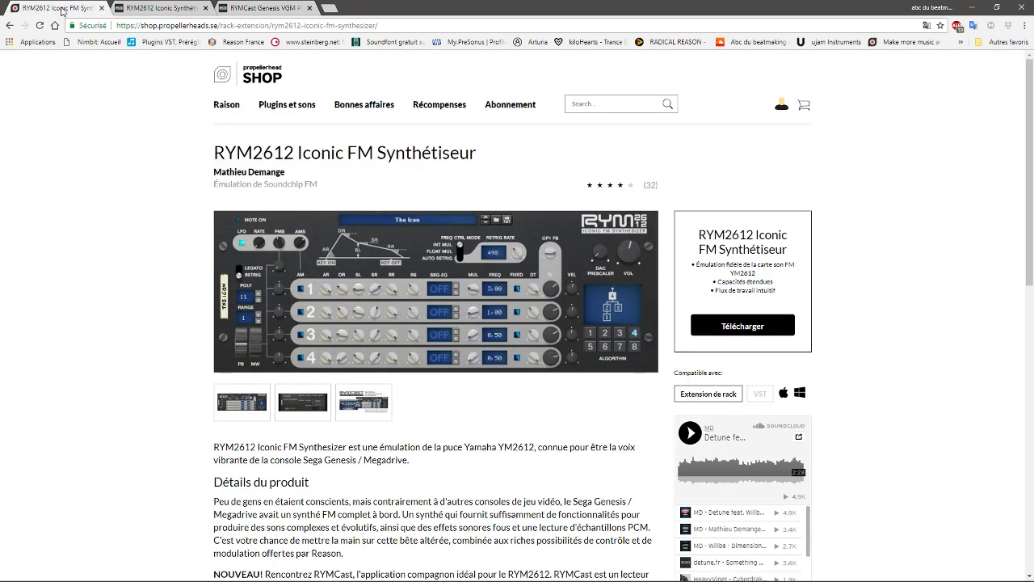
click(63, 10)
drag(1030, 219, 1022, 272)
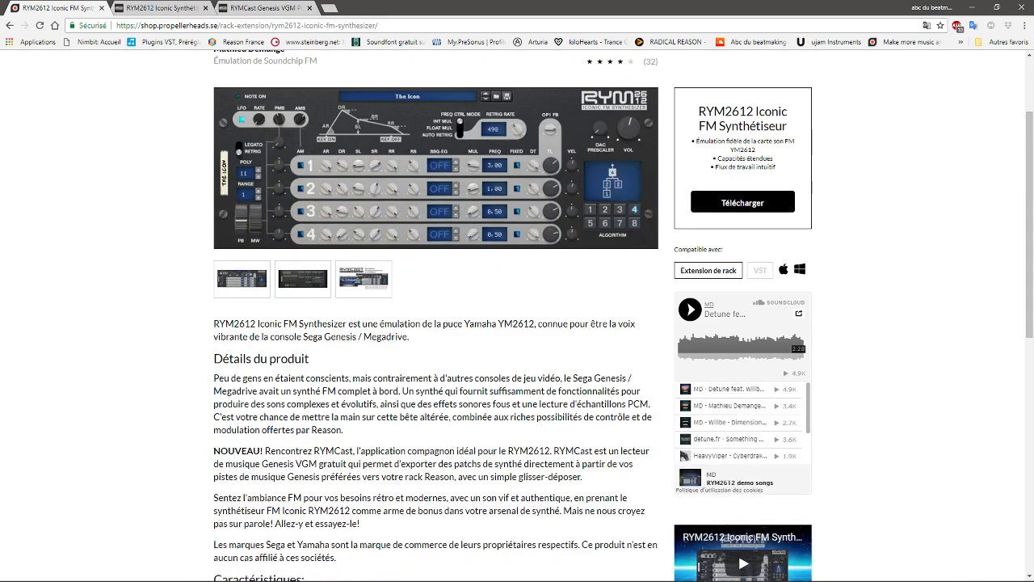